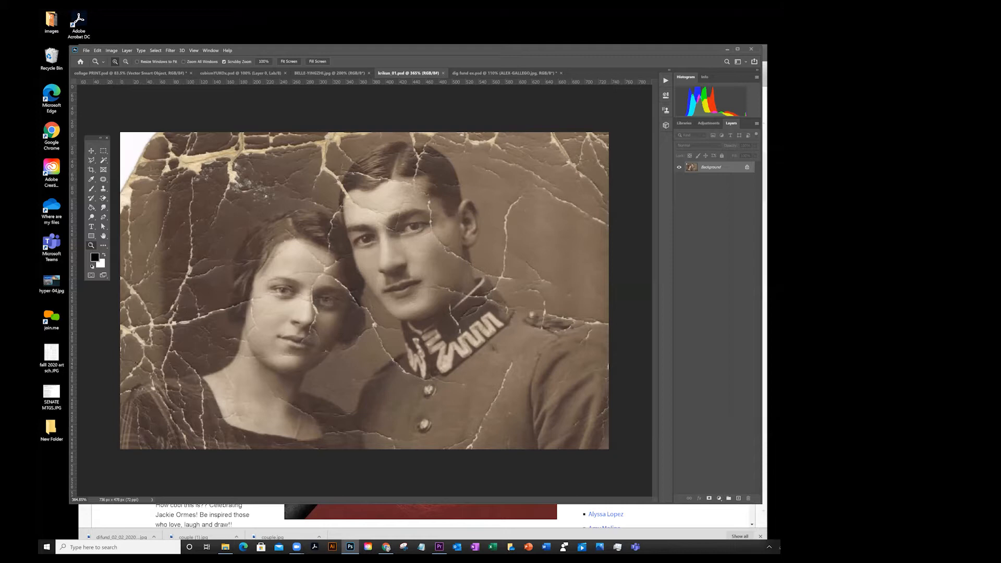
# Step: Convert the locked Background into a regular layer with the default settings and duplicate it once
pyautogui.doubleClick(712, 168)
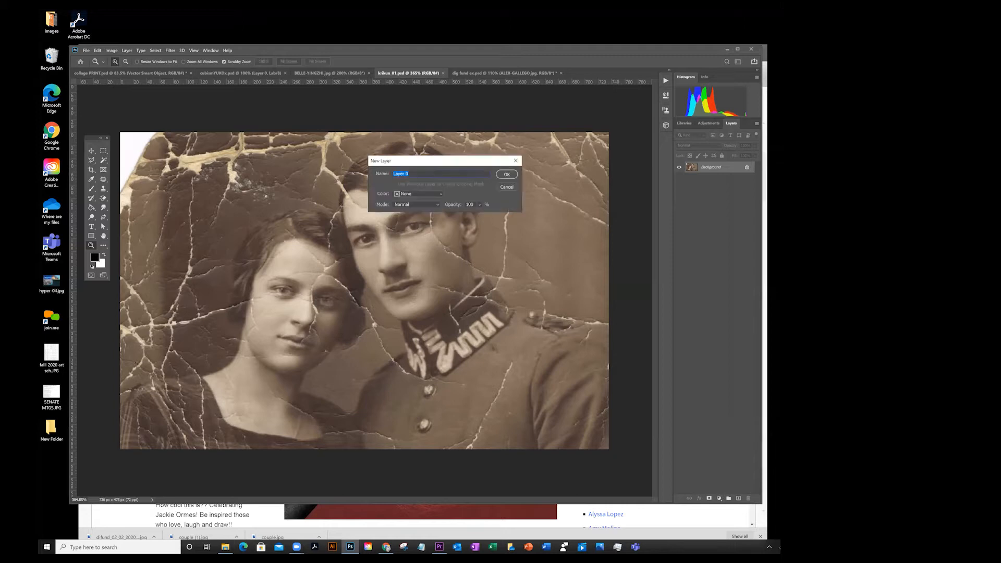
pyautogui.click(507, 174)
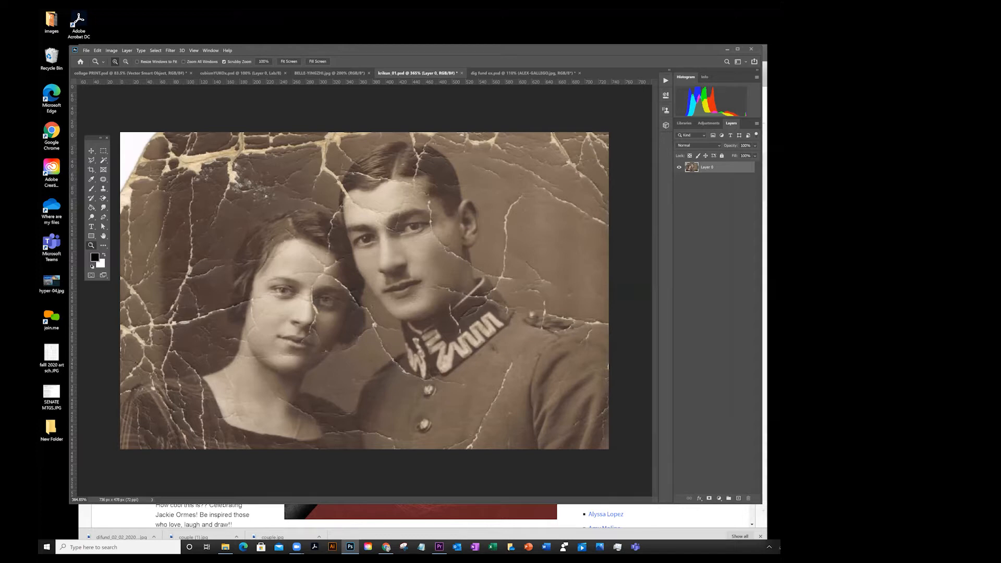
pyautogui.rightClick(730, 167)
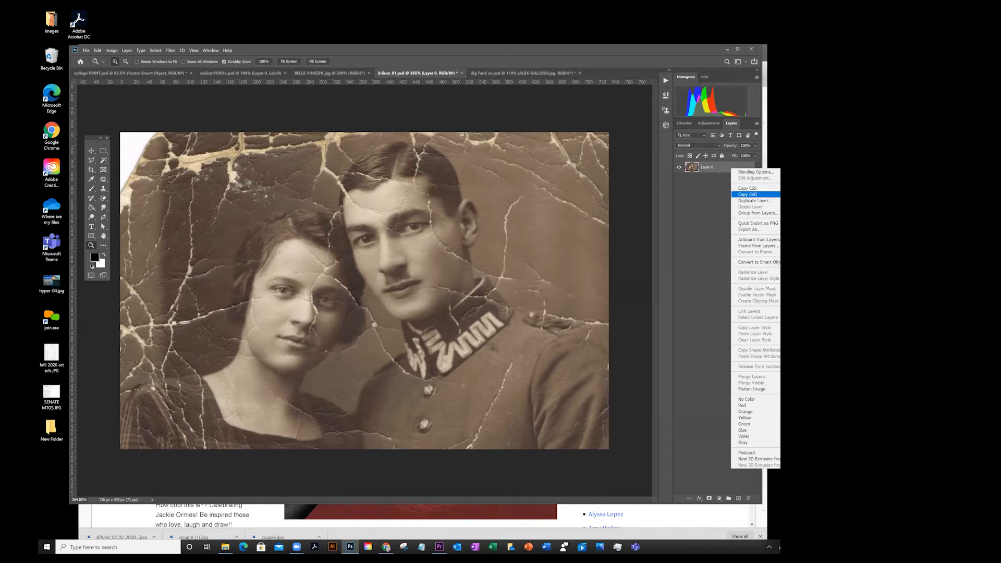
pyautogui.press('Escape')
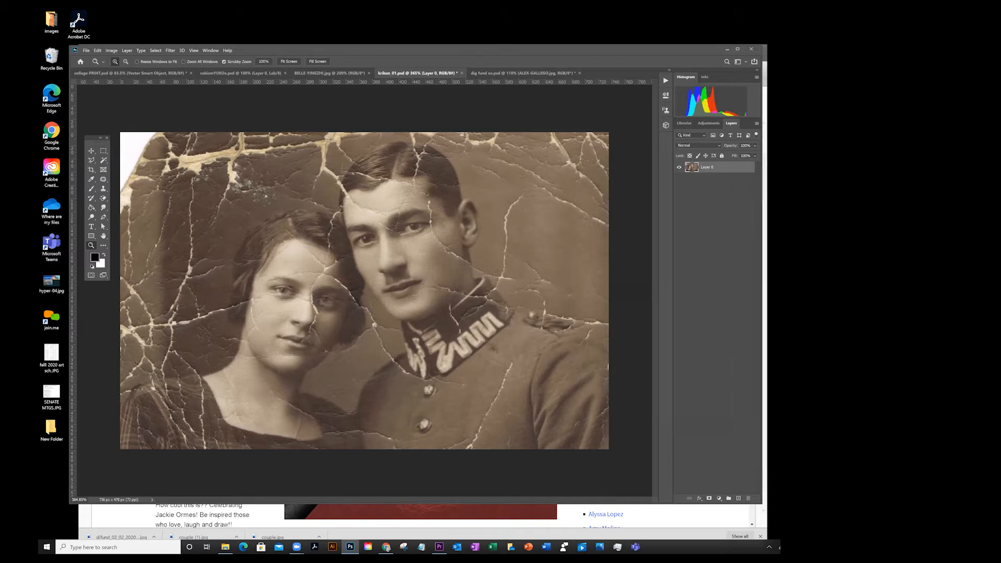
pyautogui.rightClick(720, 165)
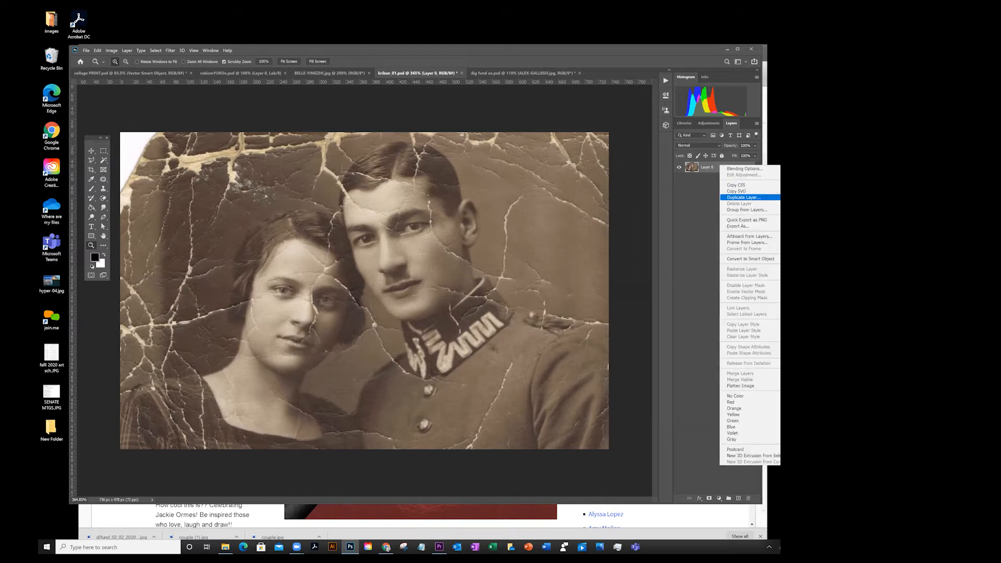
pyautogui.click(740, 195)
pyautogui.click(506, 168)
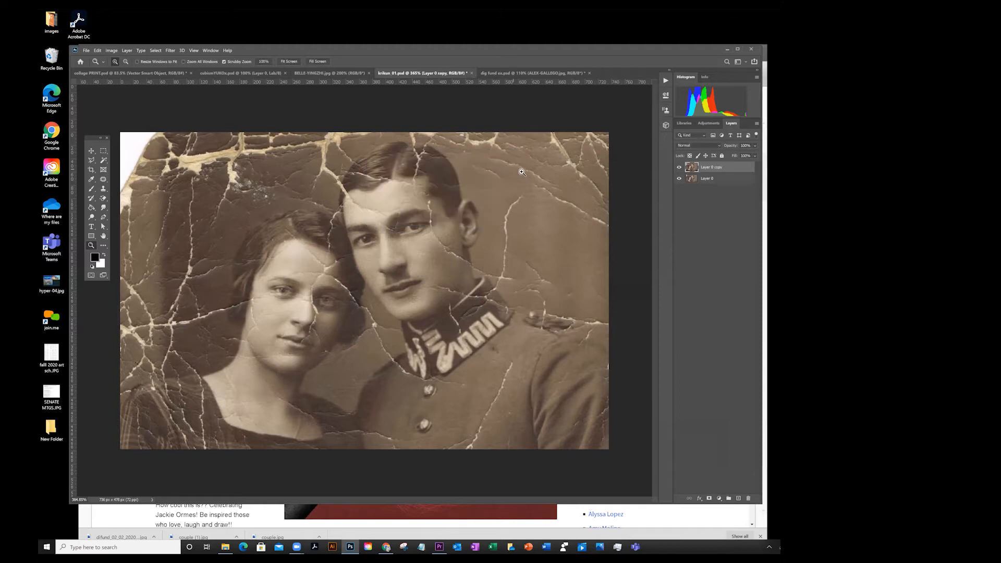
# Step: Duplicate the original Layer 0 a second time within the same document
pyautogui.rightClick(720, 179)
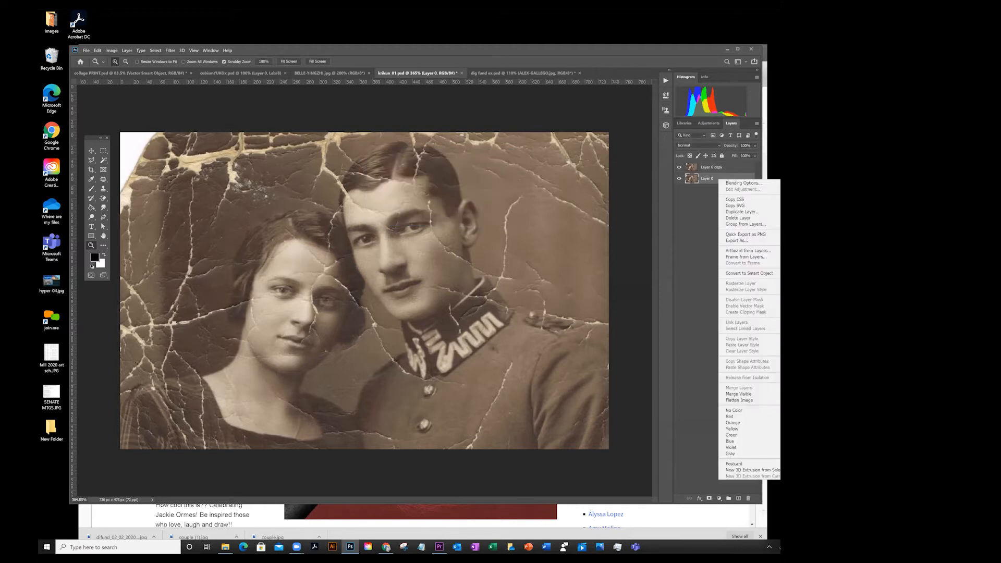
pyautogui.click(742, 212)
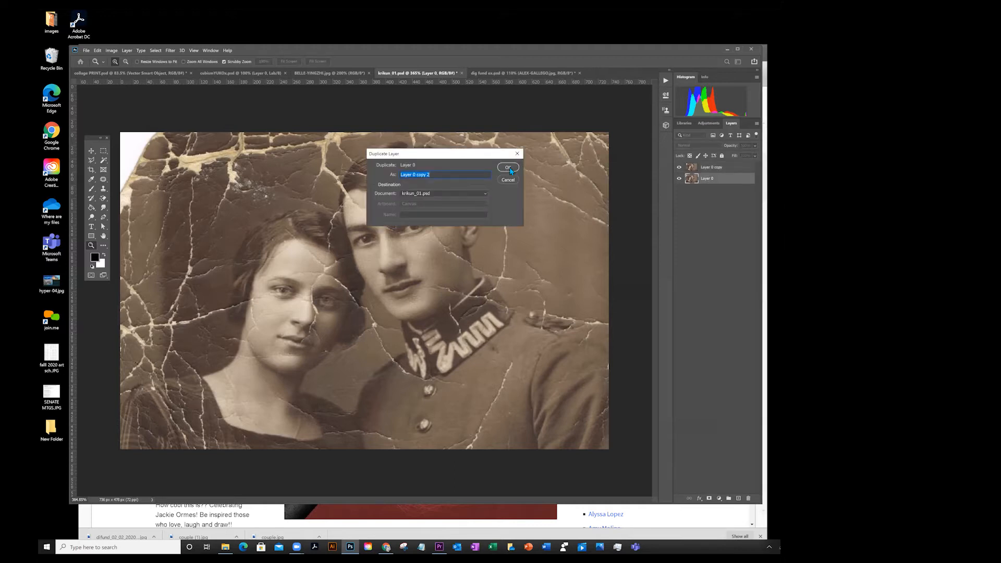
pyautogui.click(507, 168)
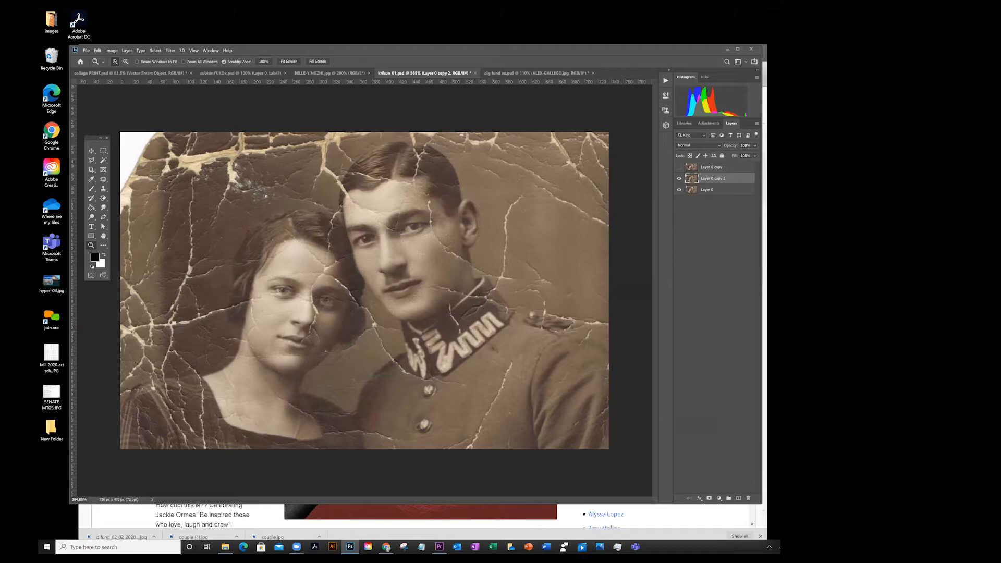
# Step: Group Layer 0 and Layer 0 copy 2 together and name the group "faces"
pyautogui.keyDown('shift'); pyautogui.click(715, 190); pyautogui.keyUp('shift')
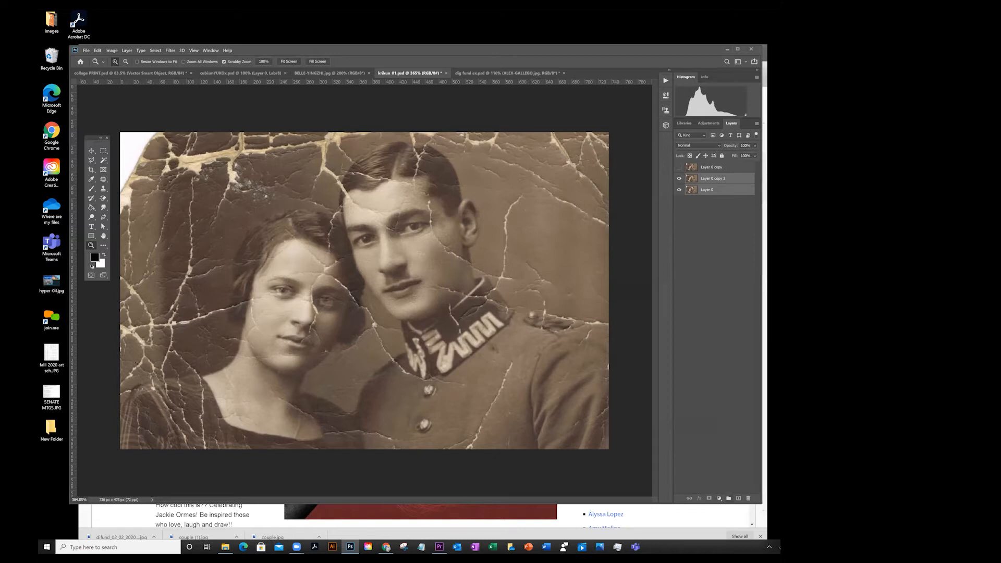
pyautogui.hotkey('ctrl', 'g')
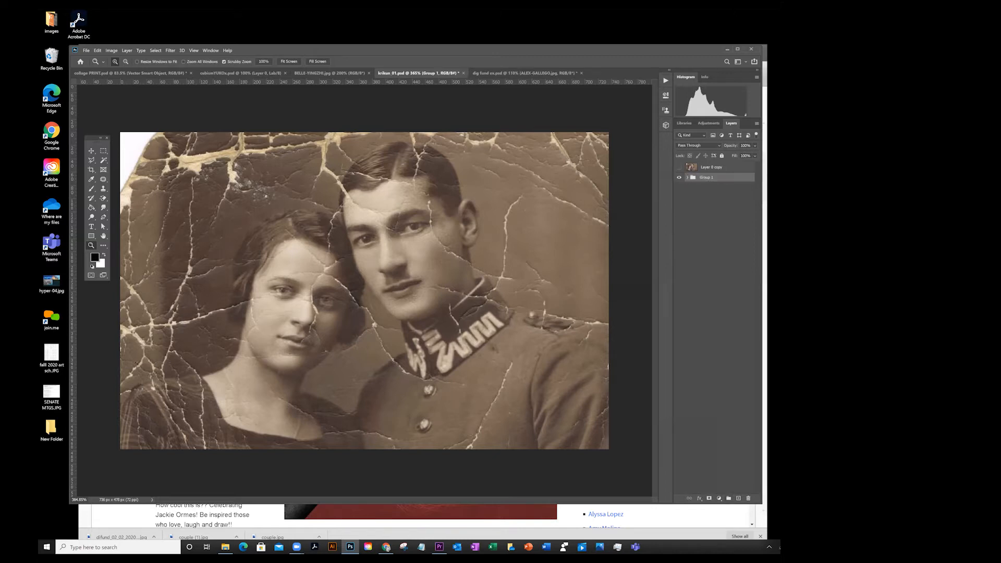
pyautogui.click(687, 178)
pyautogui.click(686, 178)
pyautogui.doubleClick(706, 177)
pyautogui.write('faces')
pyautogui.press('Return')
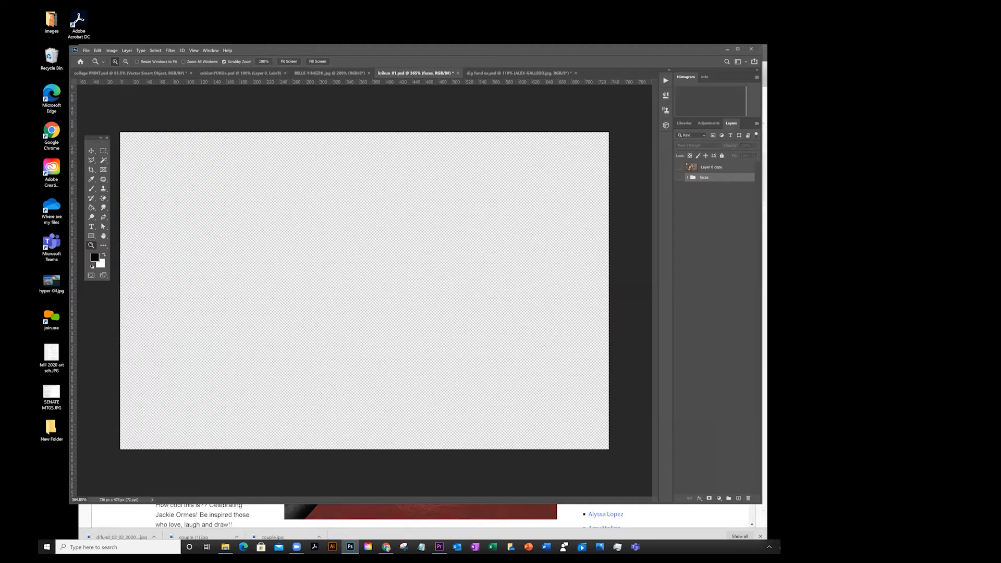
# Step: Show the faces group and rename its upper layer, Layer 0 copy 2, as "husband"
pyautogui.click(679, 177)
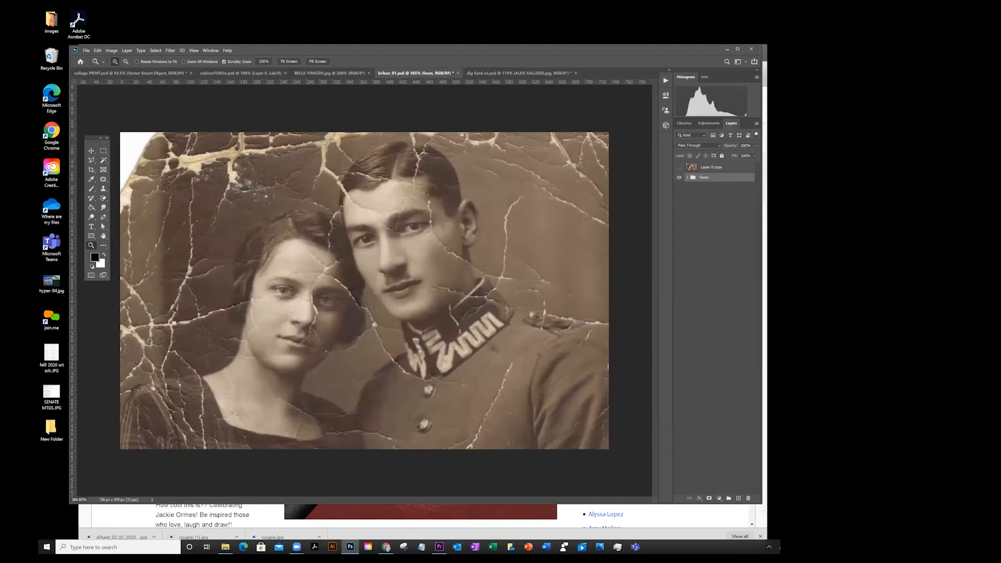
pyautogui.click(687, 177)
pyautogui.doubleClick(718, 188)
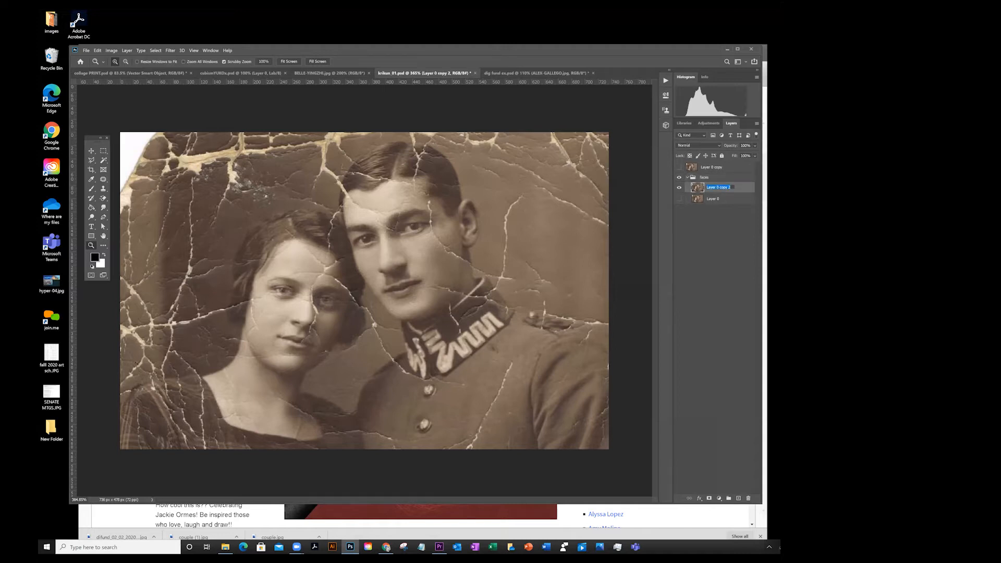
pyautogui.write('husband')
pyautogui.press('Return')
# Step: Hide the husband layer and rename Layer 0 in the faces group as "wife"
pyautogui.click(678, 187)
pyautogui.click(679, 199)
pyautogui.click(719, 198)
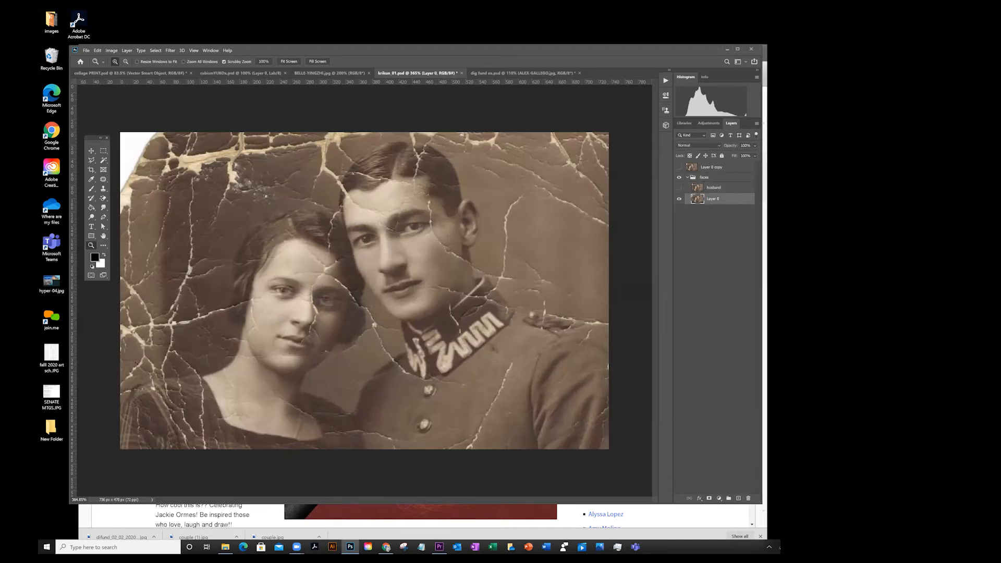
pyautogui.doubleClick(713, 199)
pyautogui.write('wife')
pyautogui.click(715, 245)
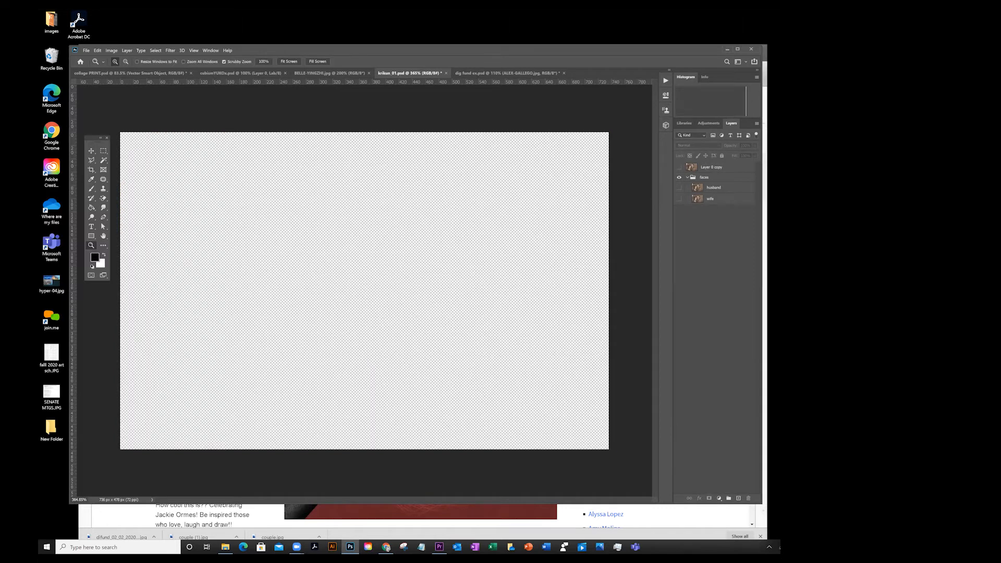
# Step: Make the wife layer visible in the faces group and select it for editing
pyautogui.click(722, 187)
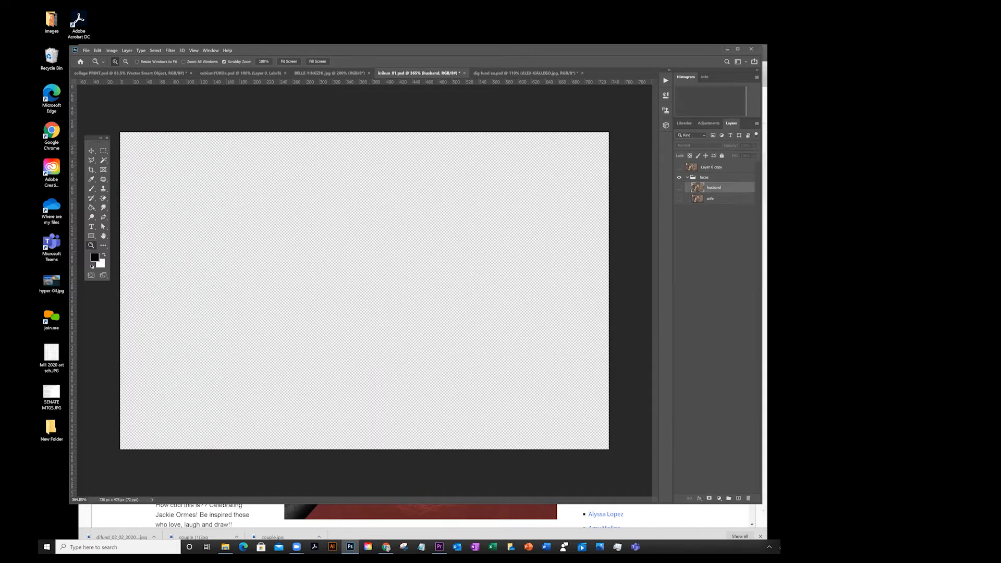
pyautogui.click(722, 199)
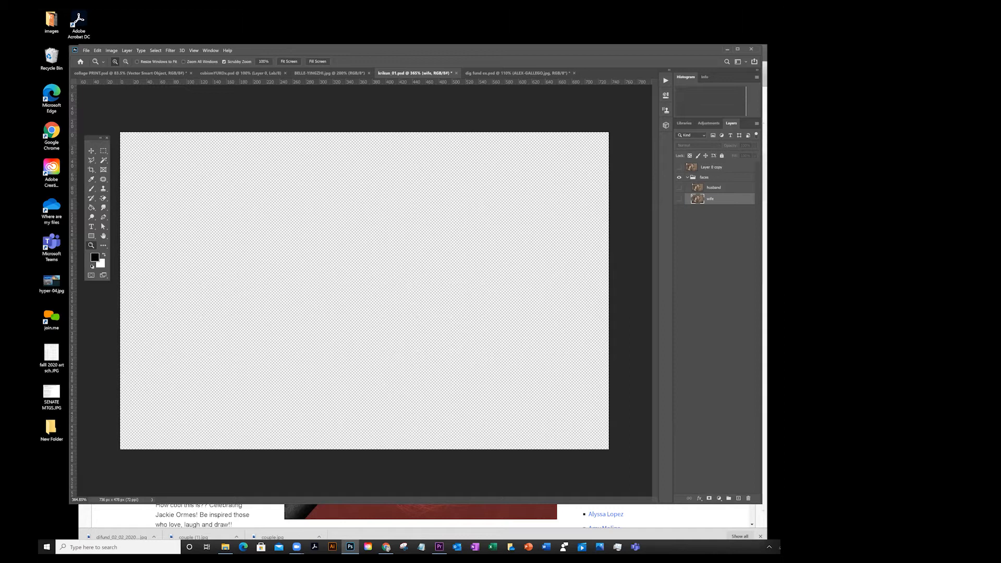
pyautogui.click(722, 177)
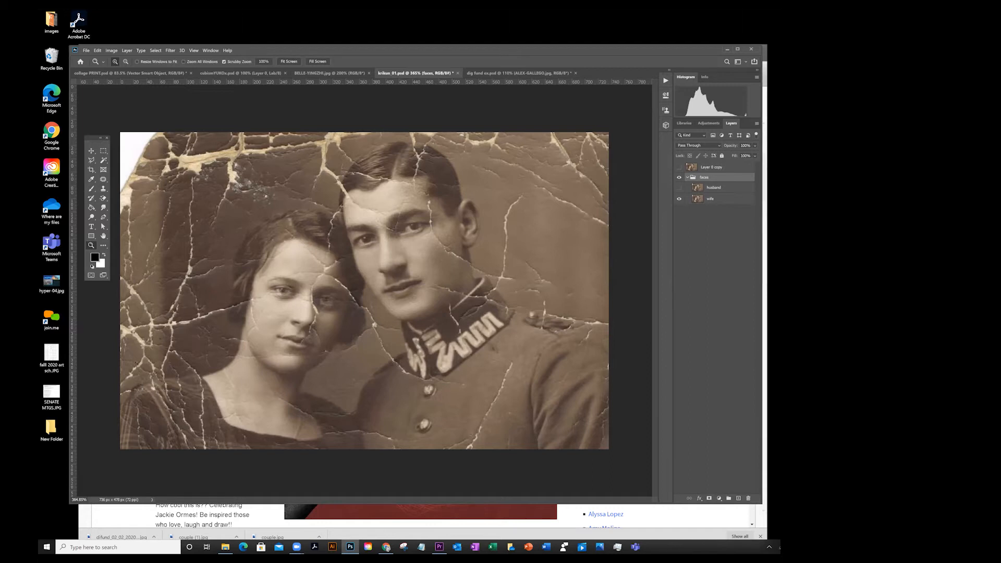
pyautogui.click(714, 198)
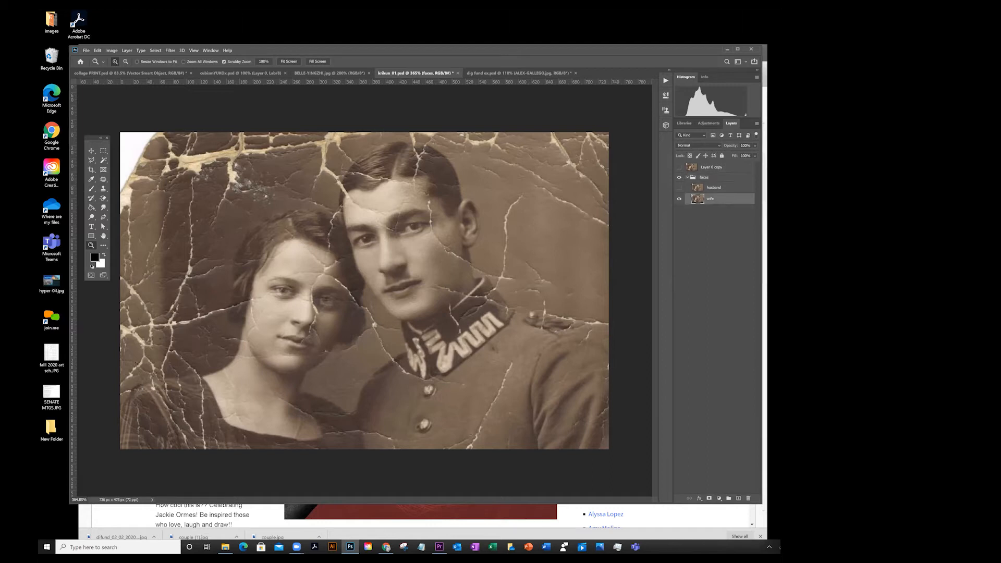
# Step: Try to isolate the woman with a feathered Lasso selection, inverting it and deleting the surroundings; undo the deletion and deselect
pyautogui.click(92, 160)
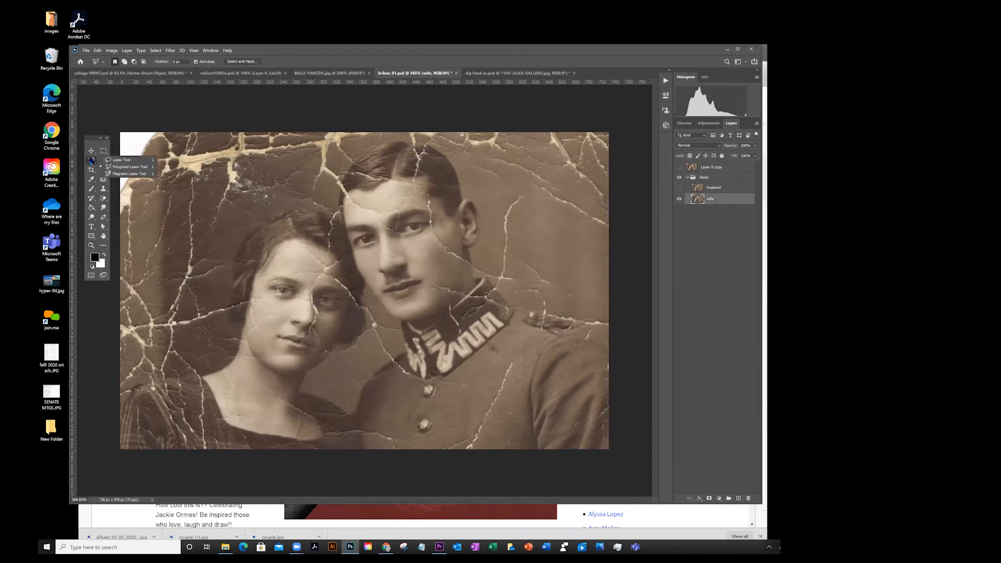
pyautogui.click(123, 161)
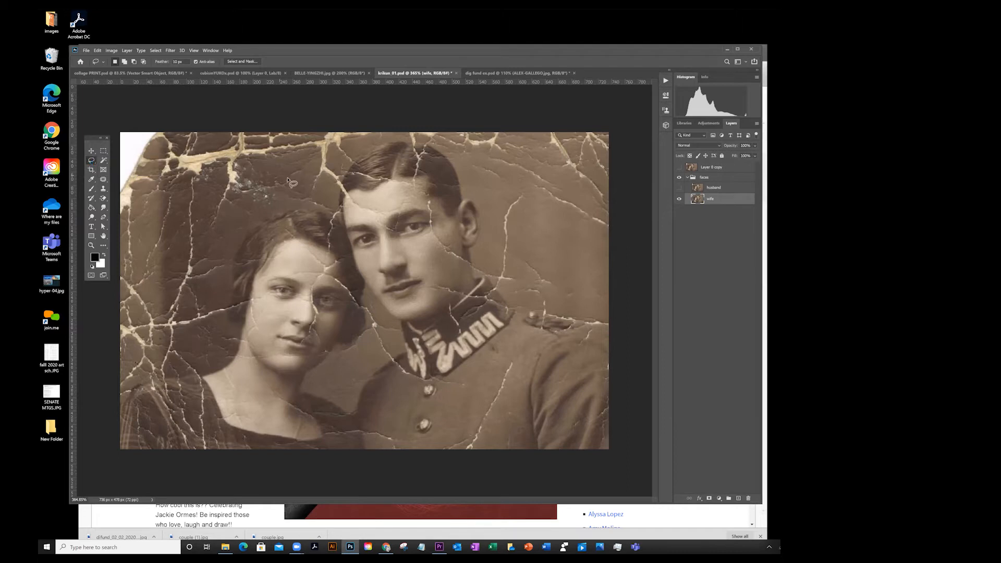
pyautogui.moveTo(302, 190)
pyautogui.mouseDown()
pyautogui.moveTo(238, 190)
pyautogui.moveTo(218, 246)
pyautogui.moveTo(211, 332)
pyautogui.moveTo(167, 345)
pyautogui.moveTo(116, 387)
pyautogui.moveTo(368, 421)
pyautogui.moveTo(352, 392)
pyautogui.moveTo(383, 331)
pyautogui.moveTo(377, 267)
pyautogui.moveTo(345, 204)
pyautogui.moveTo(300, 192)
pyautogui.mouseUp()
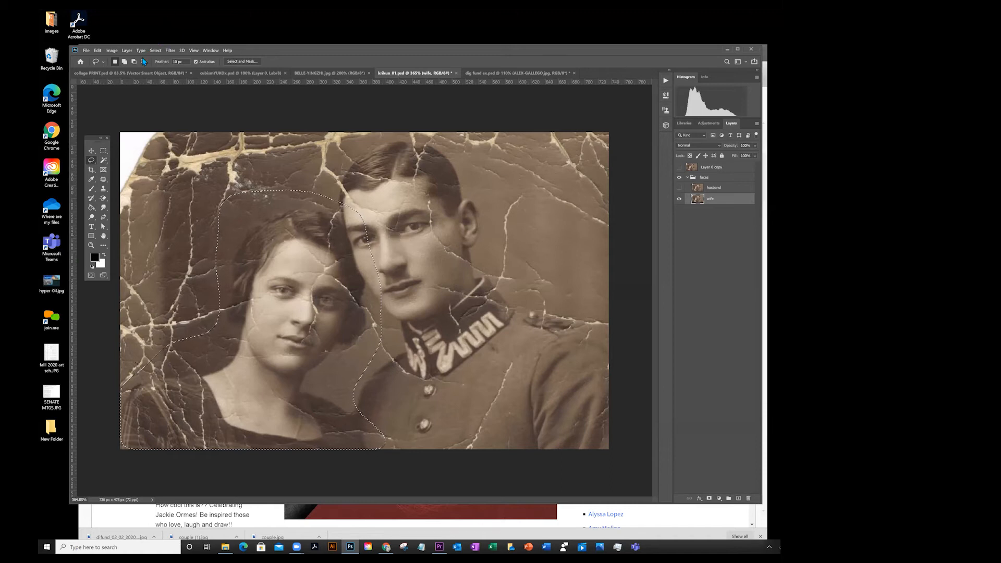
pyautogui.click(156, 51)
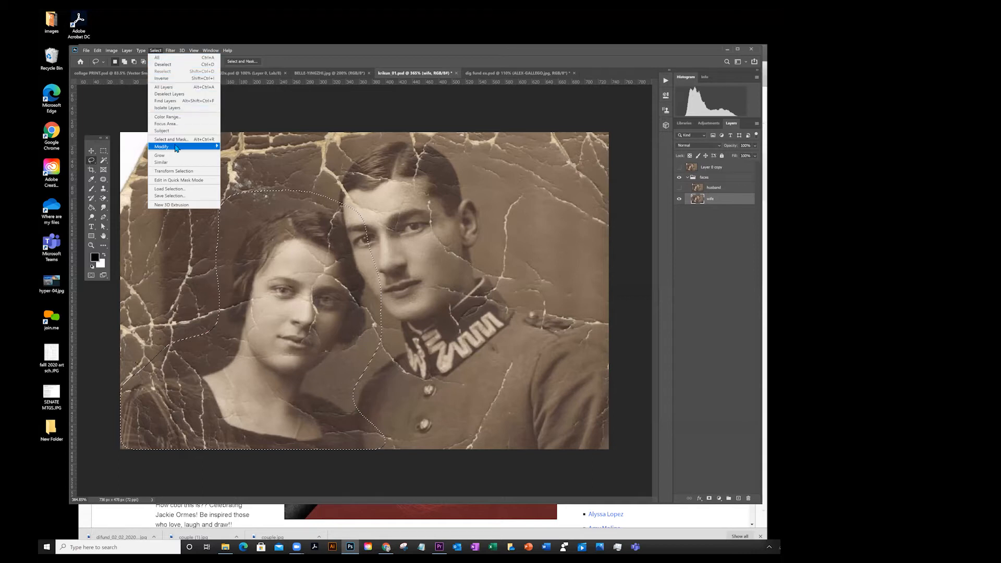
pyautogui.click(167, 81)
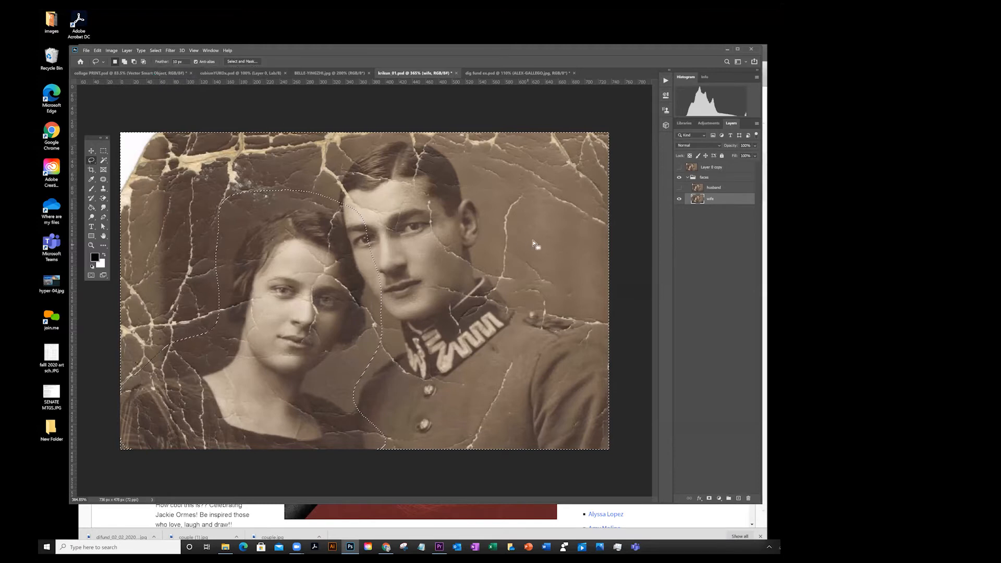
pyautogui.press('Delete')
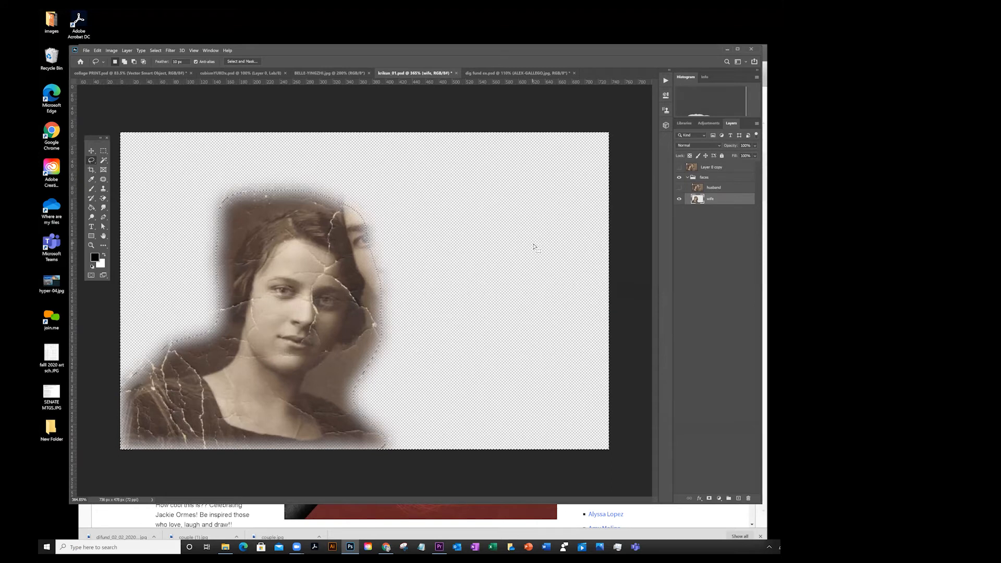
pyautogui.hotkey('ctrl', 'z')
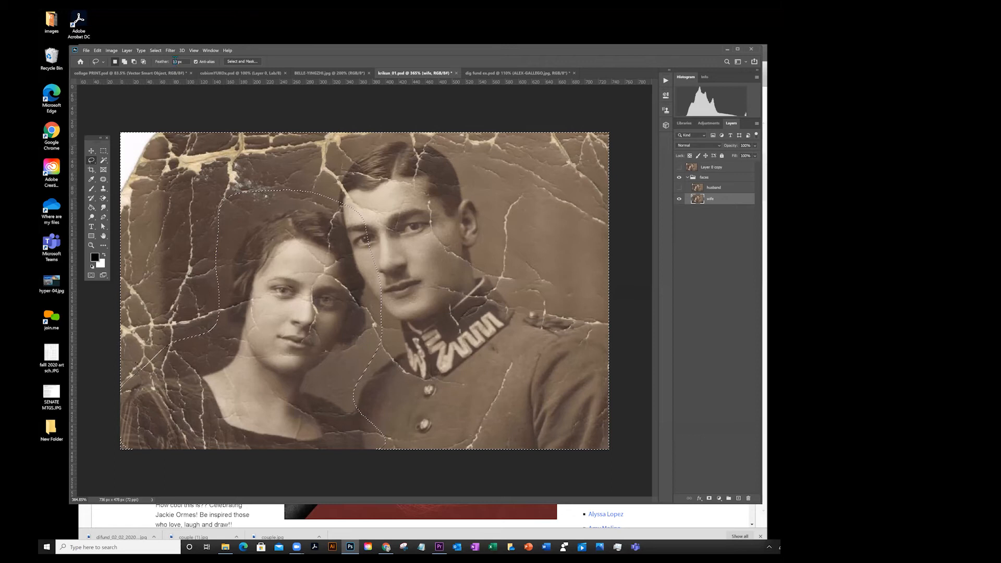
pyautogui.hotkey('ctrl', 'd')
# Step: Set the Lasso feather to 0 px and draw a loose freehand selection around the woman on the wife layer
pyautogui.moveTo(185, 62); pyautogui.dragTo(116, 66)
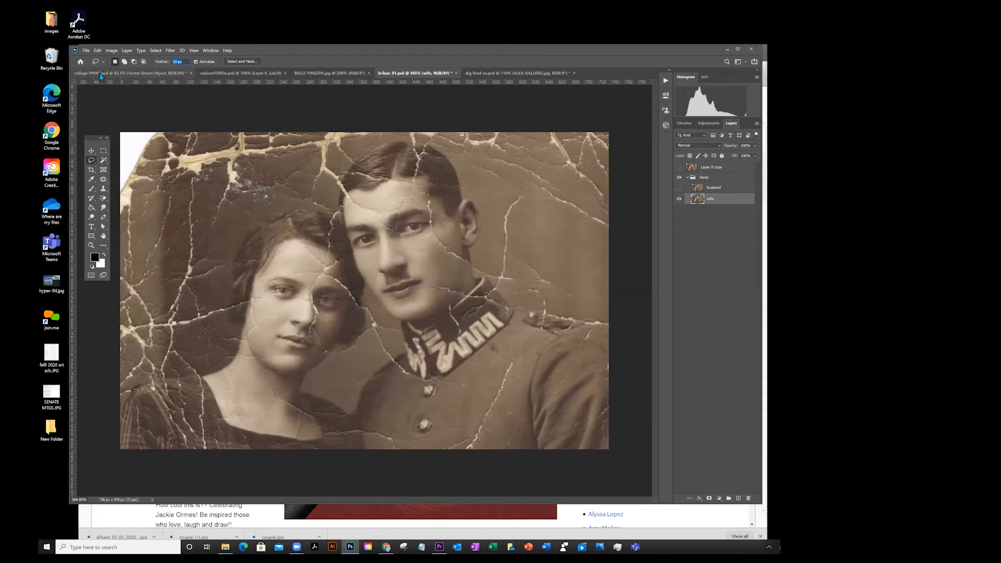
pyautogui.write('0')
pyautogui.moveTo(302, 171)
pyautogui.mouseDown()
pyautogui.moveTo(251, 209)
pyautogui.moveTo(187, 304)
pyautogui.moveTo(129, 333)
pyautogui.moveTo(99, 373)
pyautogui.moveTo(400, 426)
pyautogui.moveTo(366, 192)
pyautogui.moveTo(338, 162)
pyautogui.moveTo(298, 168)
pyautogui.mouseUp()
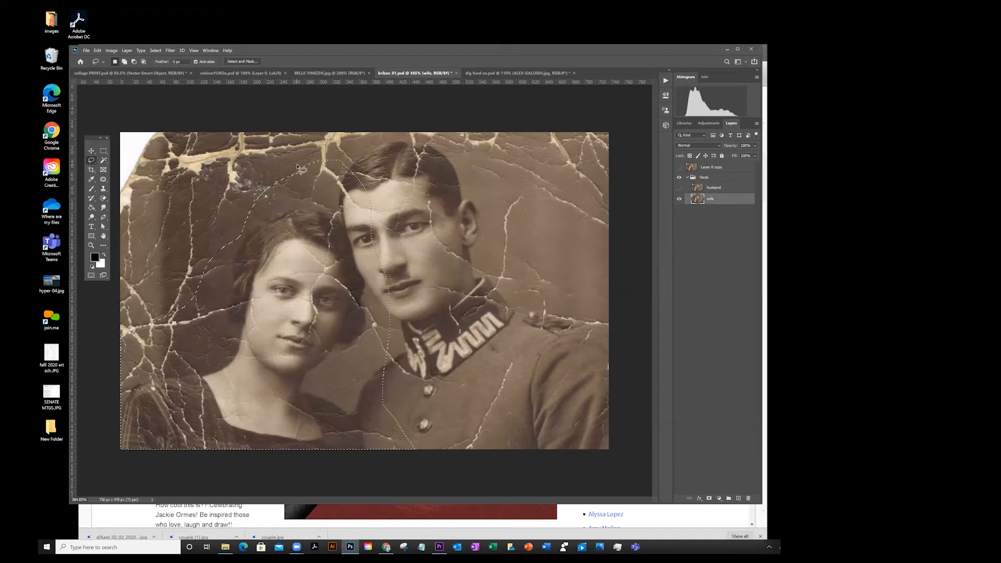
# Step: Try deleting the area inside the Lasso selection without inverting it, and undo the deletion
pyautogui.click(156, 51)
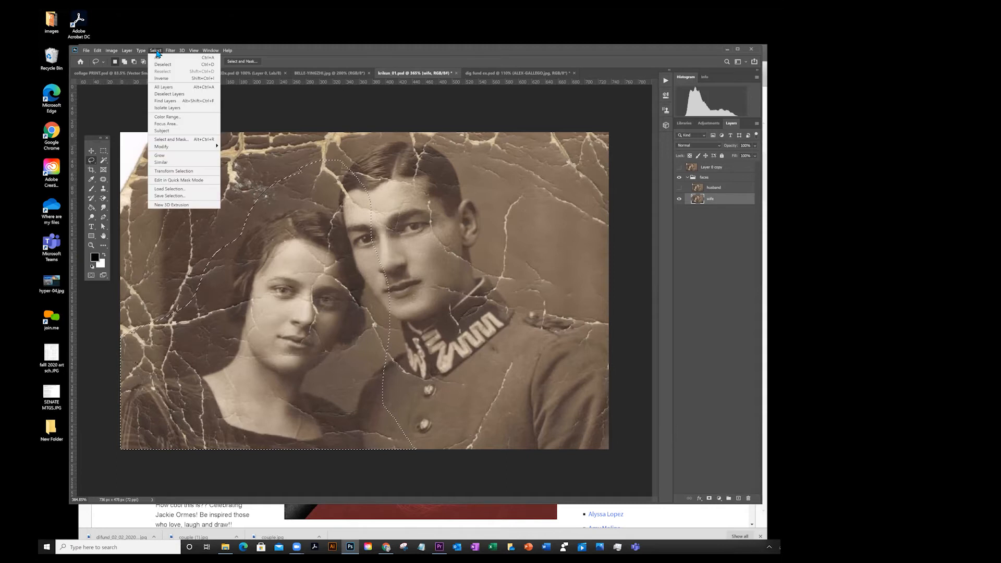
pyautogui.click(356, 90)
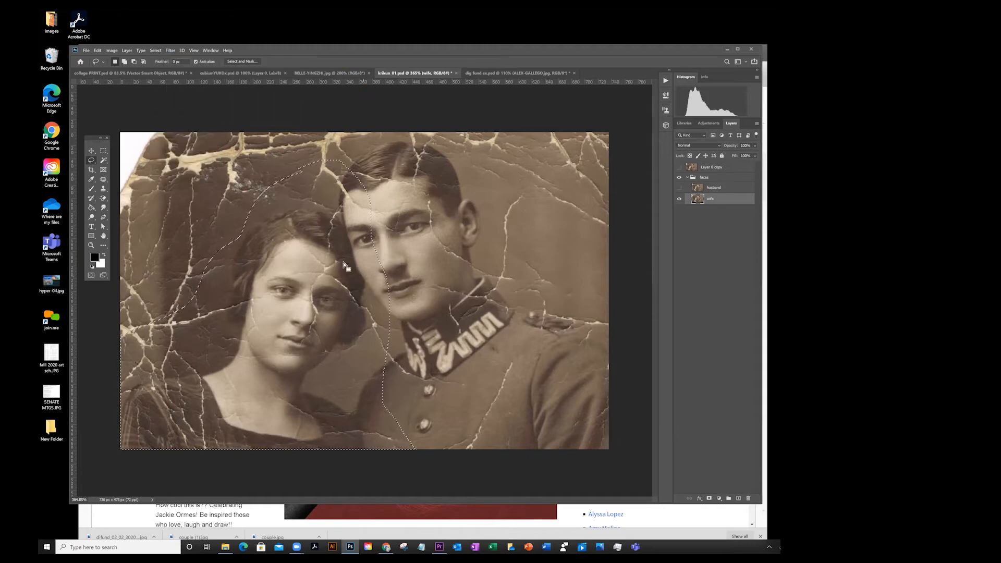
pyautogui.press('Delete')
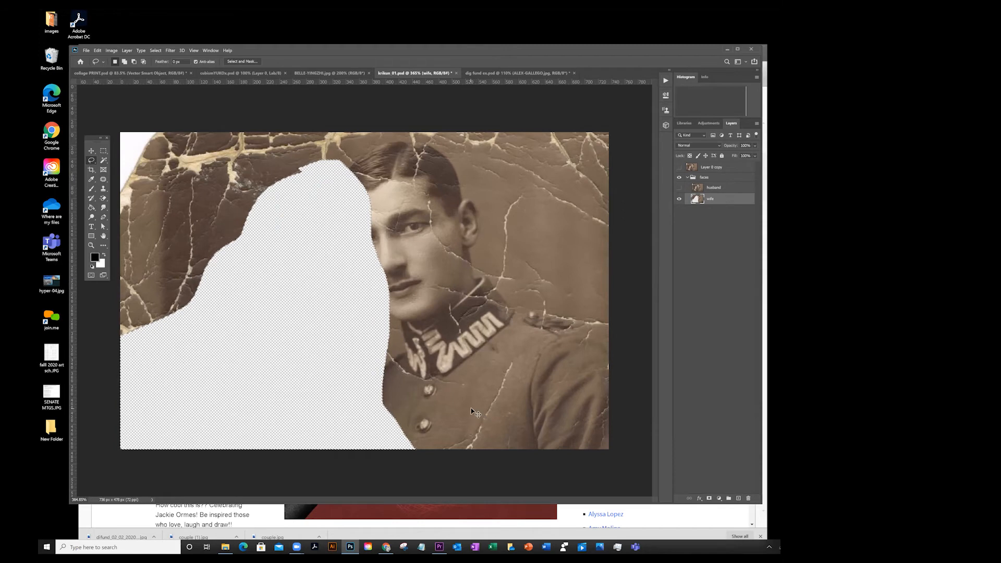
pyautogui.hotkey('ctrl', 'z')
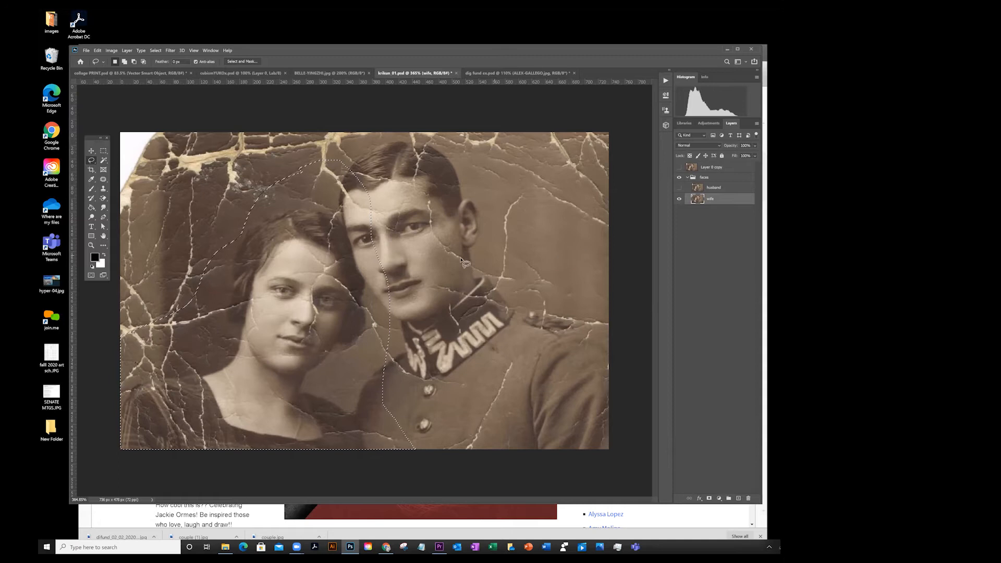
# Step: Invert the selection around the woman and delete everything outside her from the wife layer
pyautogui.click(155, 51)
pyautogui.click(158, 78)
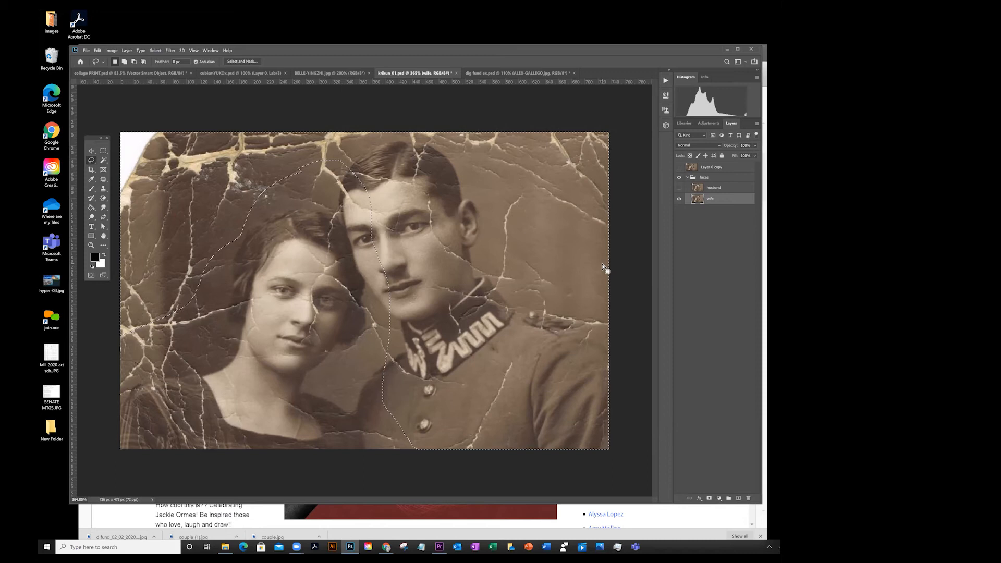
pyautogui.press('Delete')
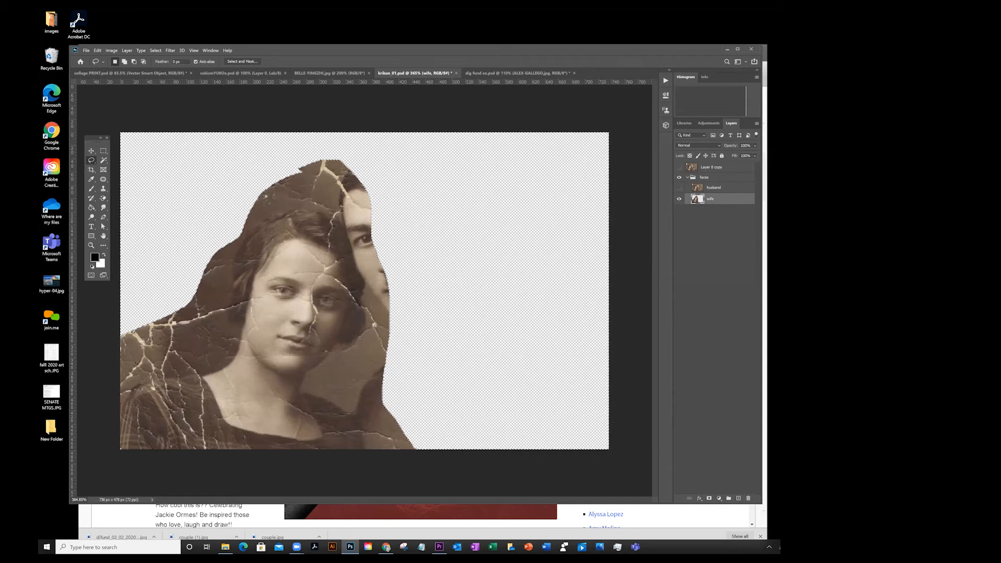
# Step: Hide the wife layer, clear the selection and show the full portrait on Layer 0 copy
pyautogui.click(678, 198)
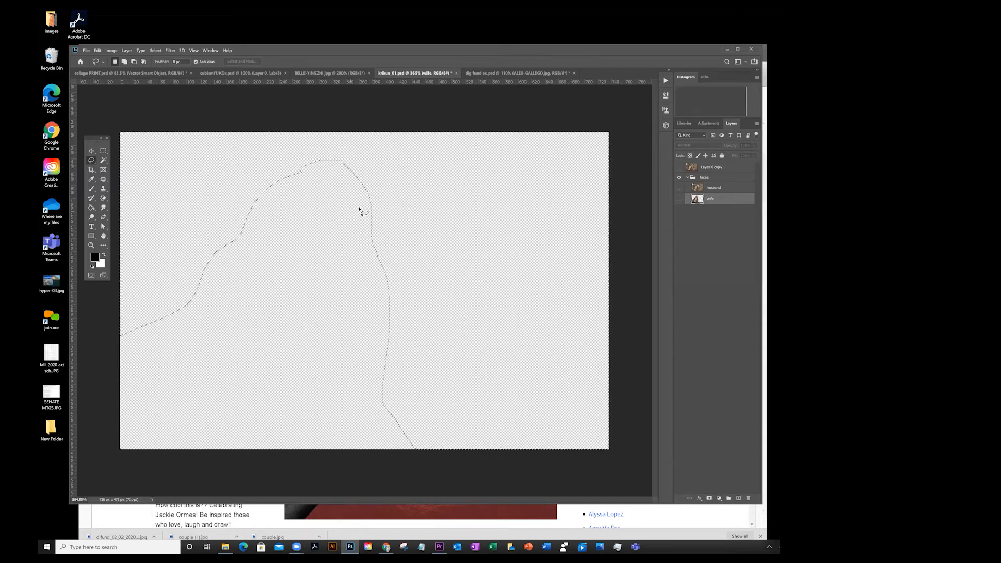
pyautogui.click(384, 194)
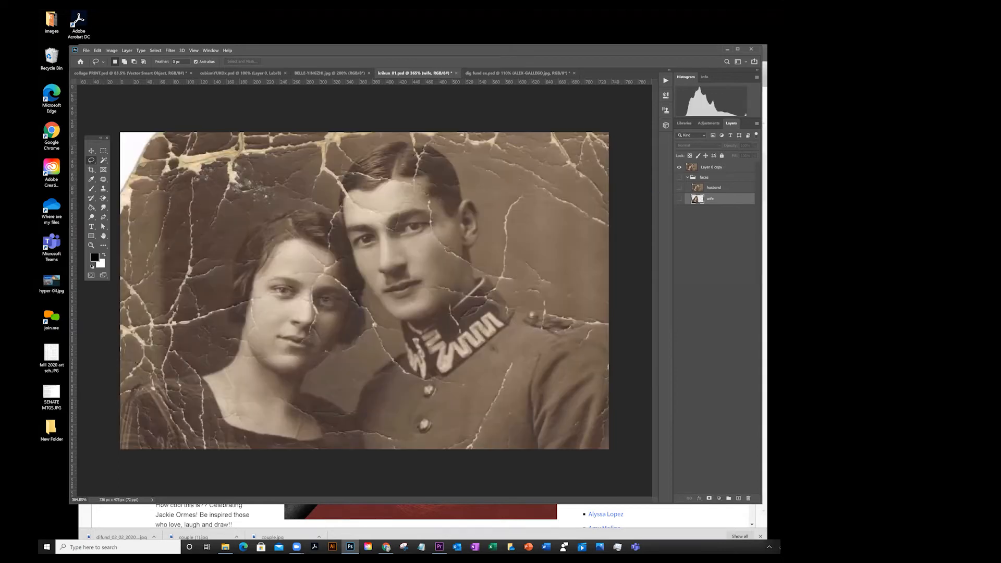
pyautogui.click(711, 168)
pyautogui.click(713, 188)
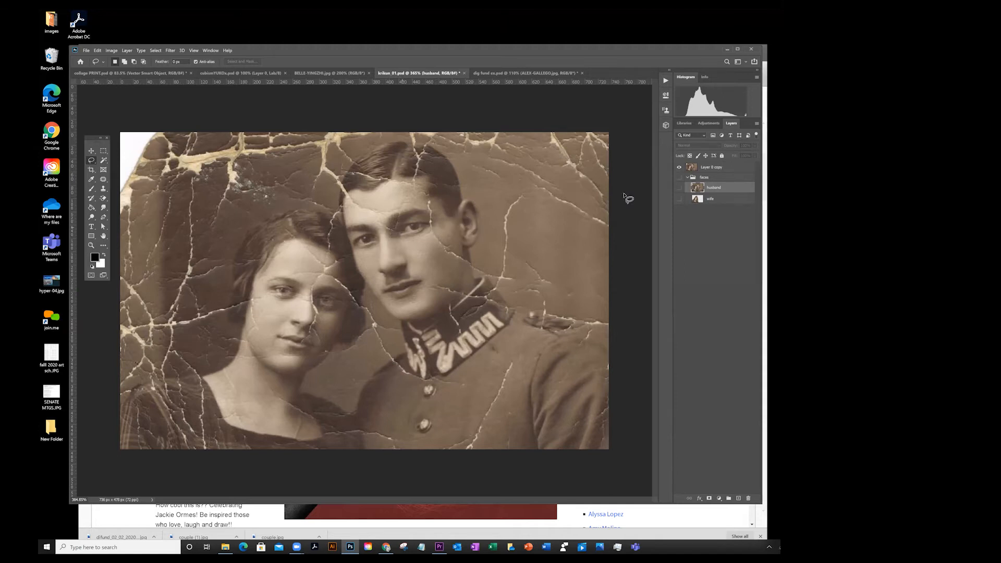
# Step: Duplicate Layer 0 copy within the same document and name the duplicate "all"
pyautogui.click(711, 166)
pyautogui.rightClick(711, 167)
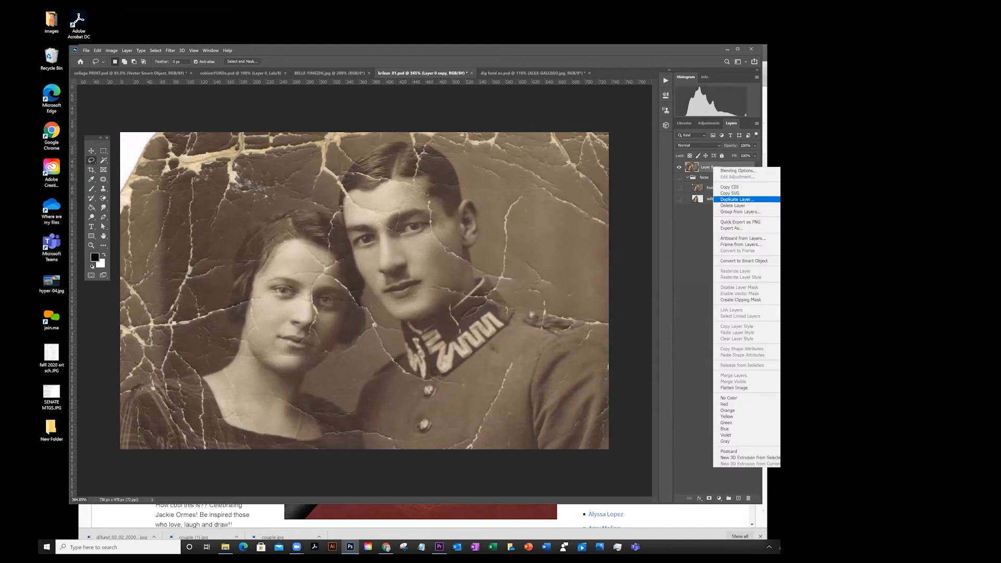
pyautogui.click(736, 199)
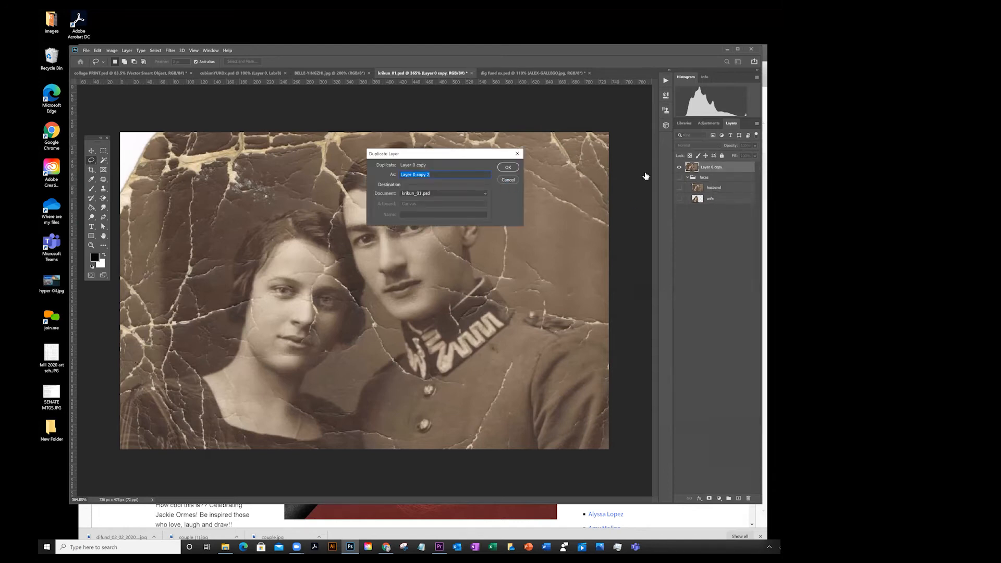
pyautogui.click(444, 177)
pyautogui.moveTo(444, 176); pyautogui.dragTo(244, 159)
pyautogui.write('all')
pyautogui.press('Return')
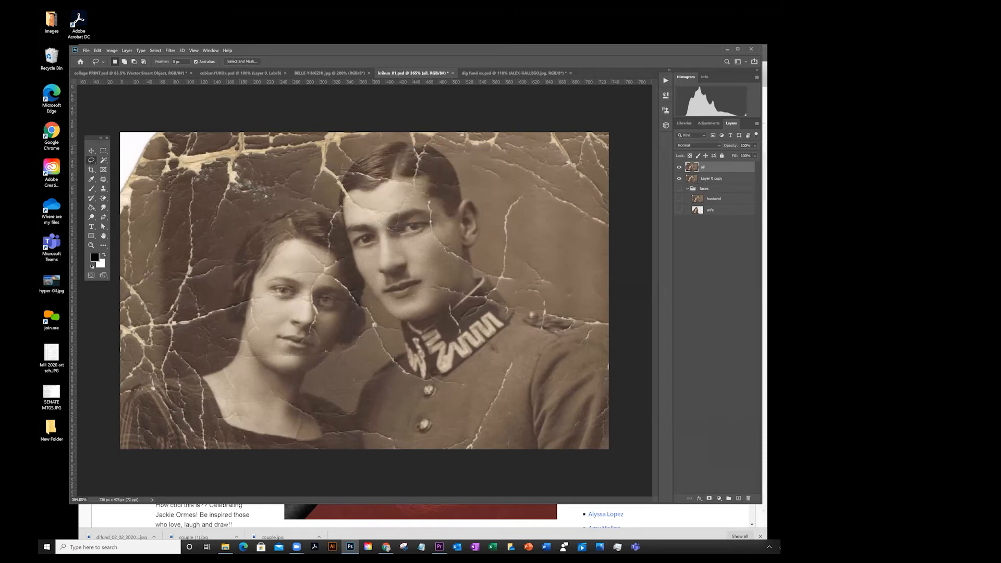
# Step: Move the all layer below wife in the faces group, then hide and collapse the group with Layer 0 copy selected
pyautogui.moveTo(709, 167); pyautogui.dragTo(709, 213)
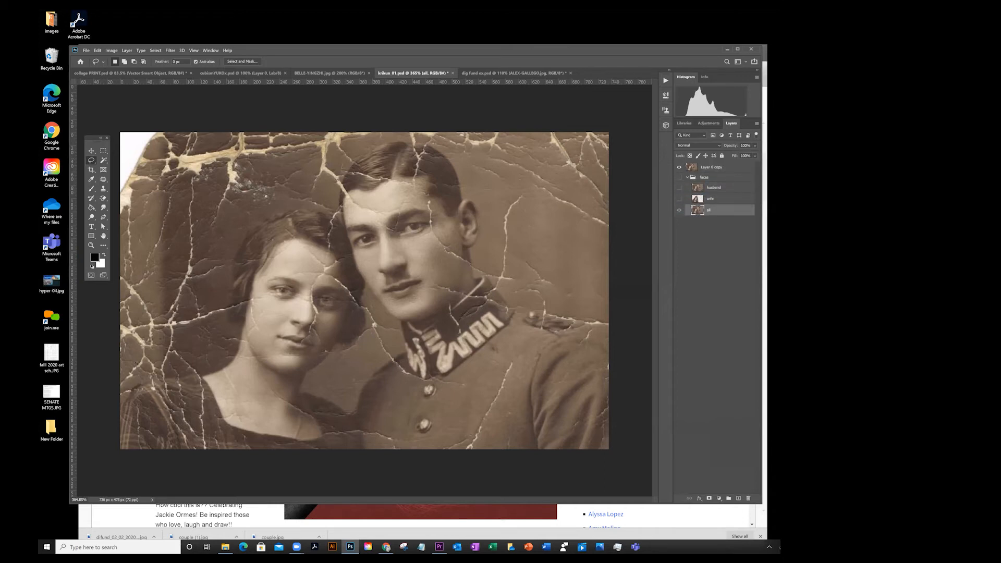
pyautogui.click(687, 177)
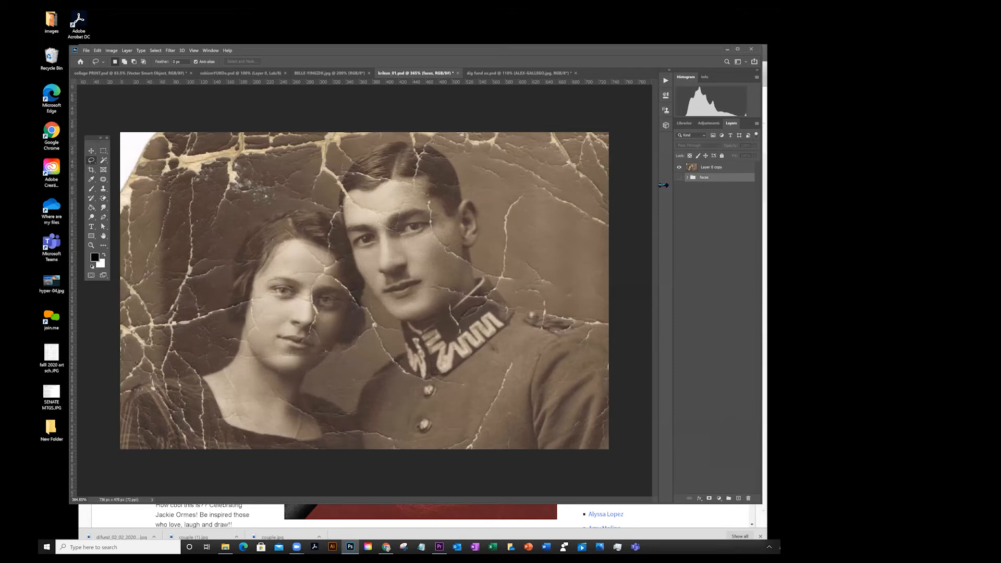
pyautogui.click(687, 177)
pyautogui.click(687, 177)
pyautogui.click(712, 167)
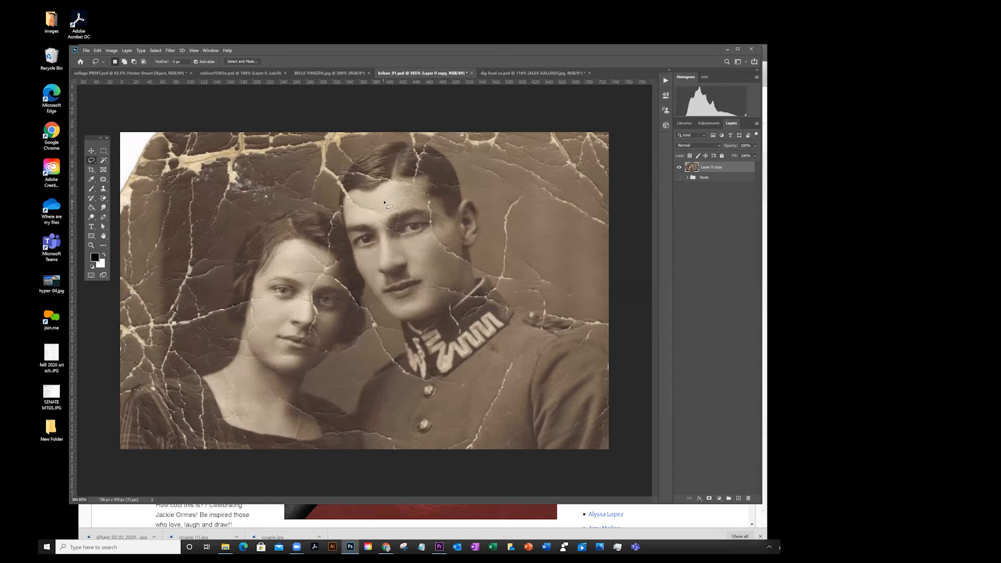
# Step: Examine the layer stack in the collage PRINT document, then return to the couple portrait document
pyautogui.click(124, 74)
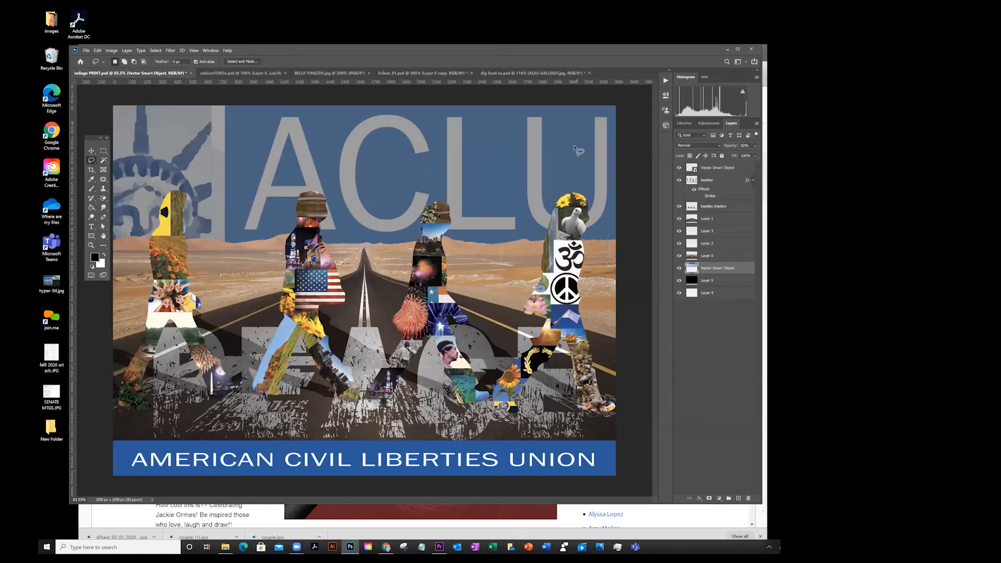
pyautogui.moveTo(679, 220); pyautogui.dragTo(679, 293)
pyautogui.click(507, 73)
pyautogui.click(445, 73)
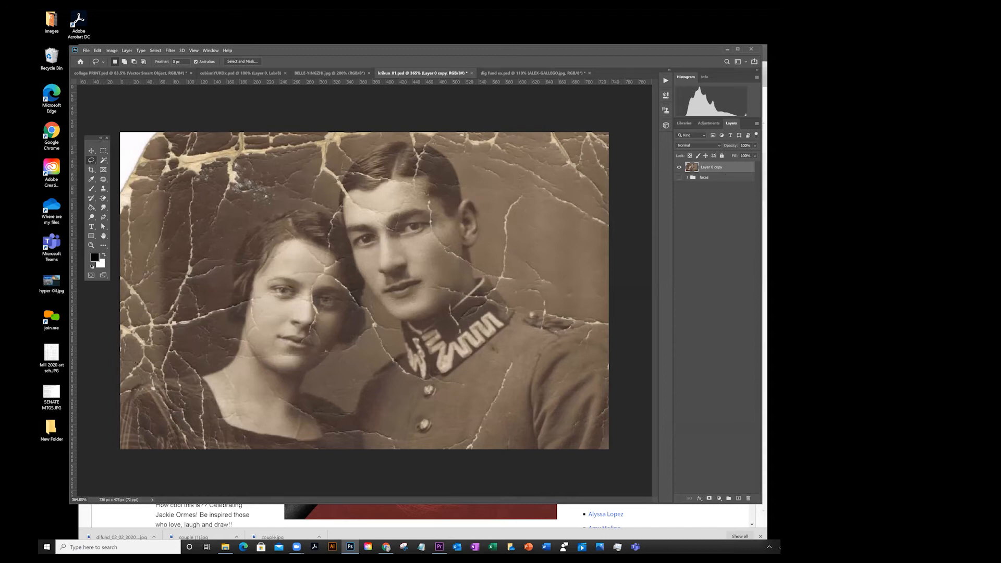
# Step: Move the floating toolbar onto the photo beside the man's head
pyautogui.click(687, 177)
pyautogui.click(687, 177)
pyautogui.moveTo(100, 138); pyautogui.dragTo(99, 148)
pyautogui.moveTo(462, 201); pyautogui.dragTo(525, 150)
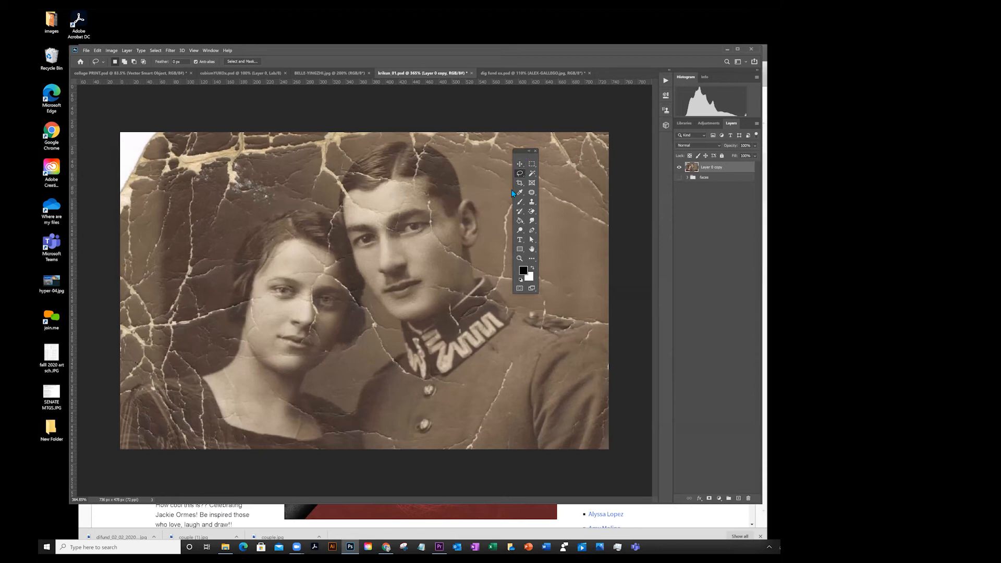
# Step: View the available tools in the Customize Toolbar dialog and leave it without making changes
pyautogui.click(533, 194)
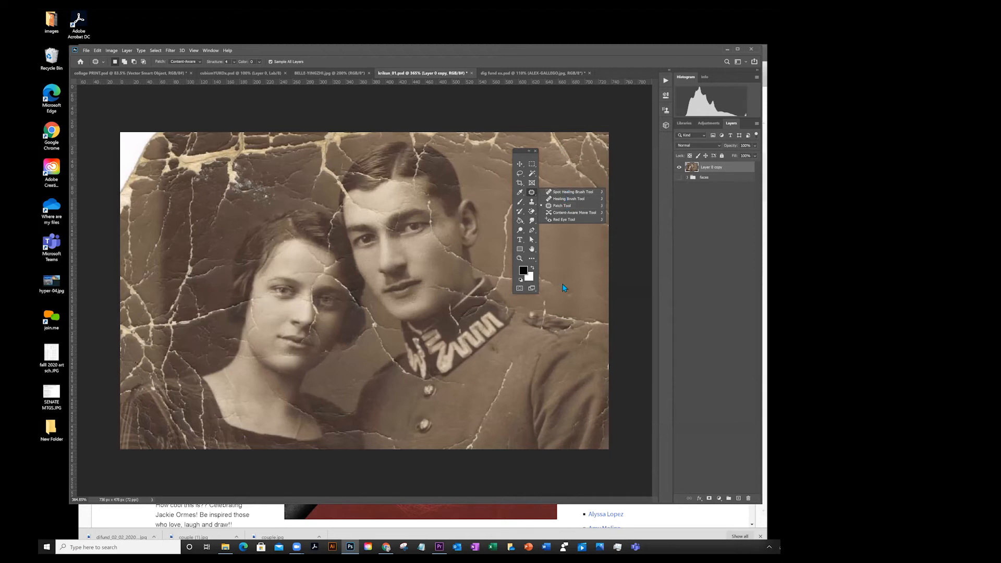
pyautogui.click(531, 259)
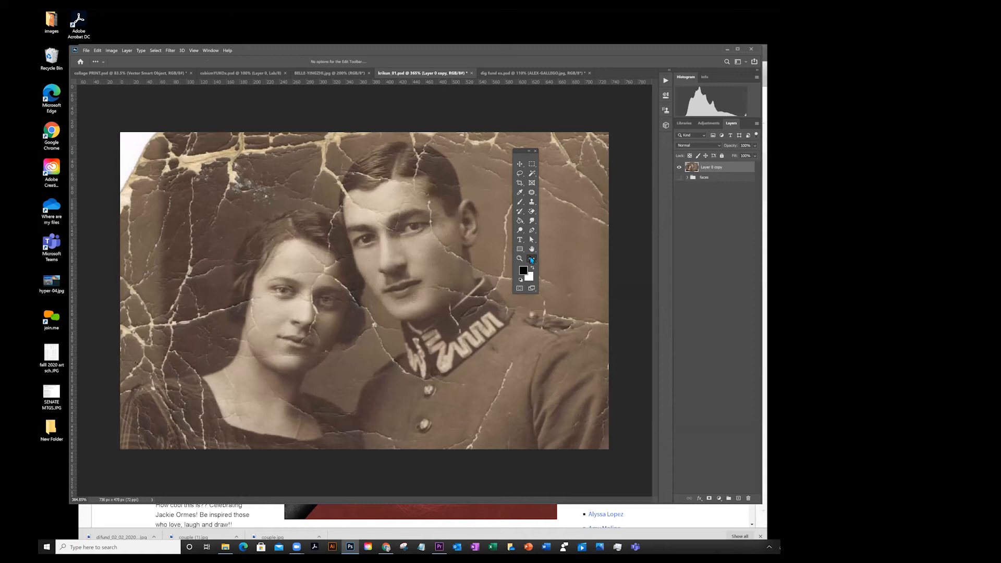
pyautogui.click(533, 259)
pyautogui.click(557, 259)
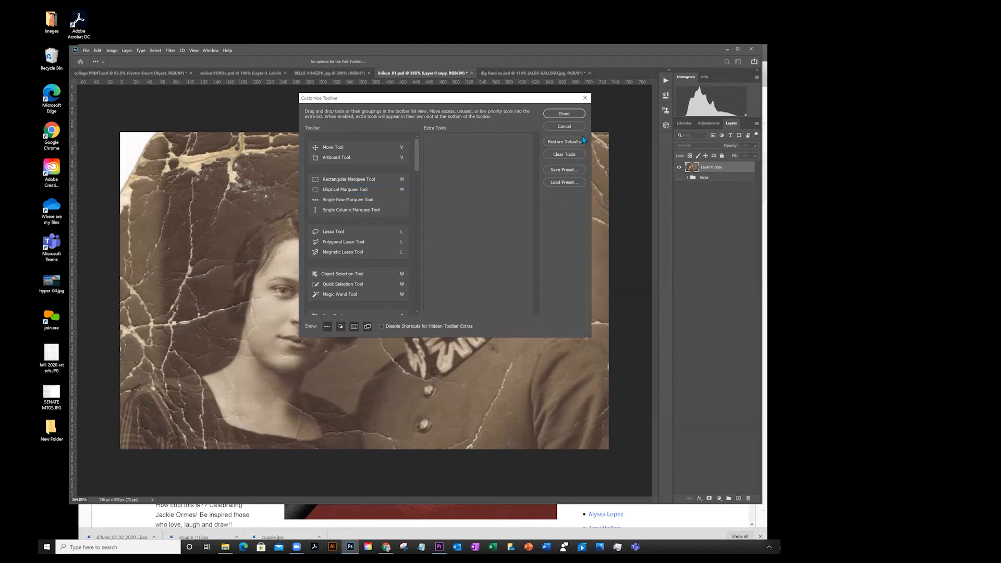
pyautogui.click(564, 127)
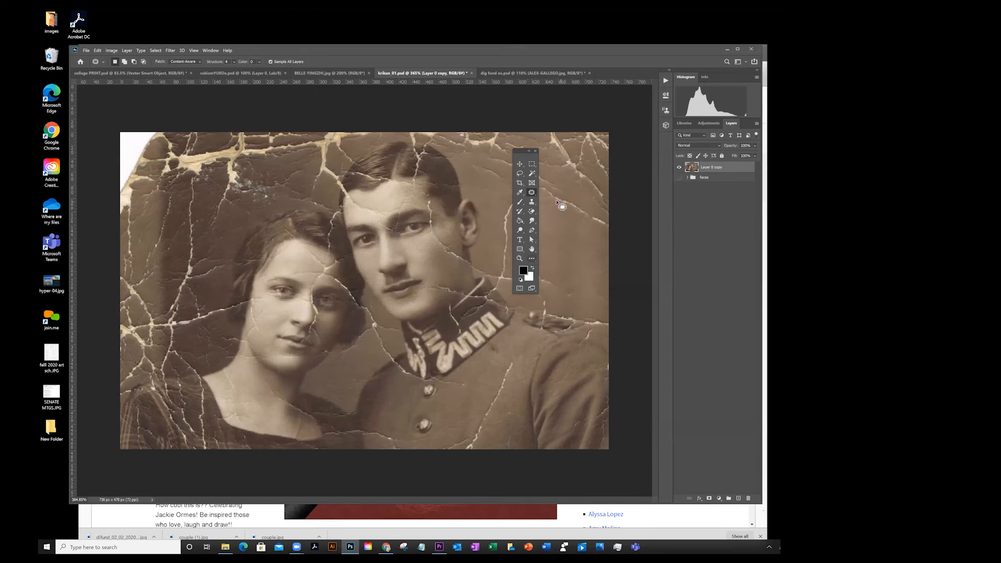
# Step: Activate the Spot Healing Brush Tool and move the floating toolbar to the photo's right edge
pyautogui.rightClick(532, 194)
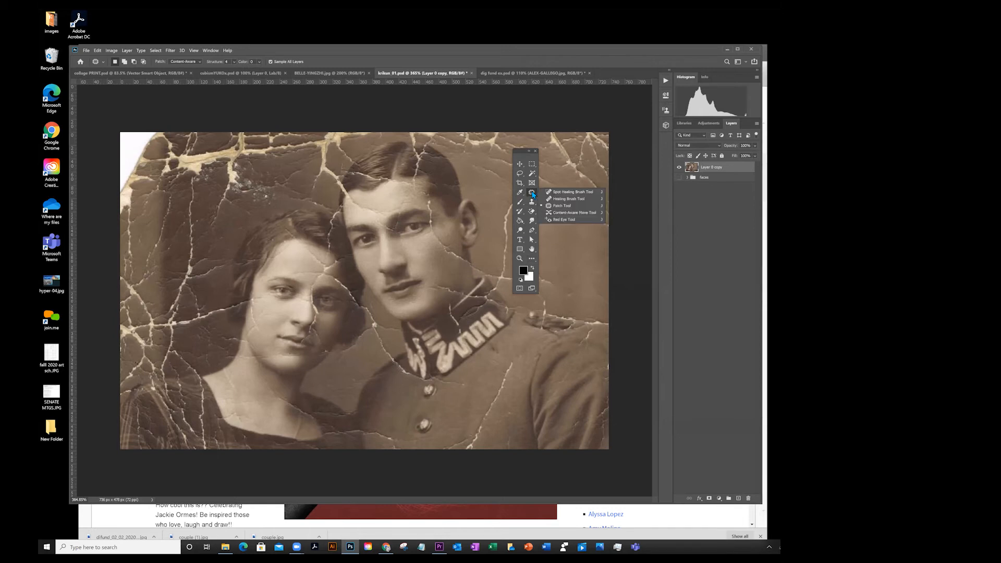
pyautogui.click(572, 192)
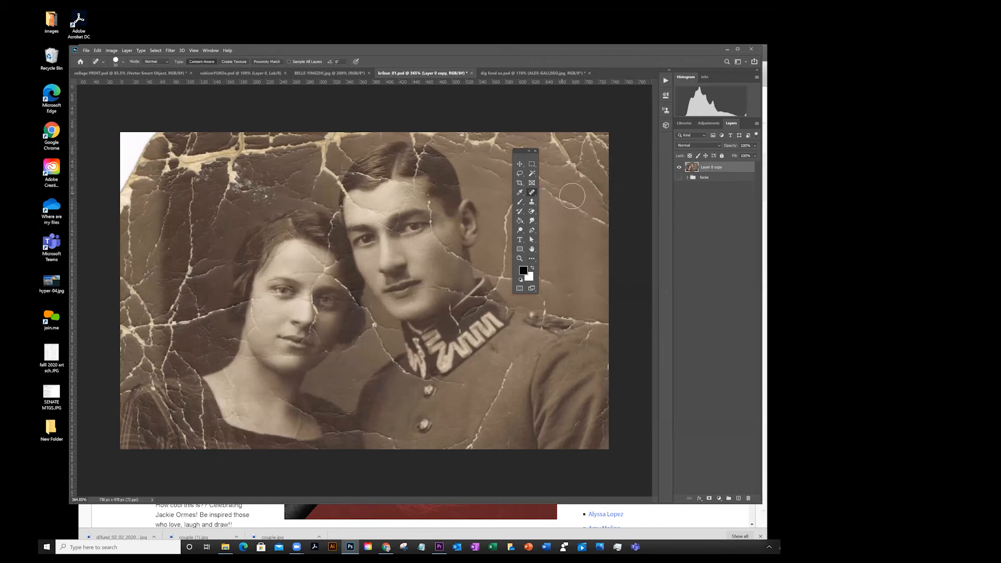
pyautogui.rightClick(532, 194)
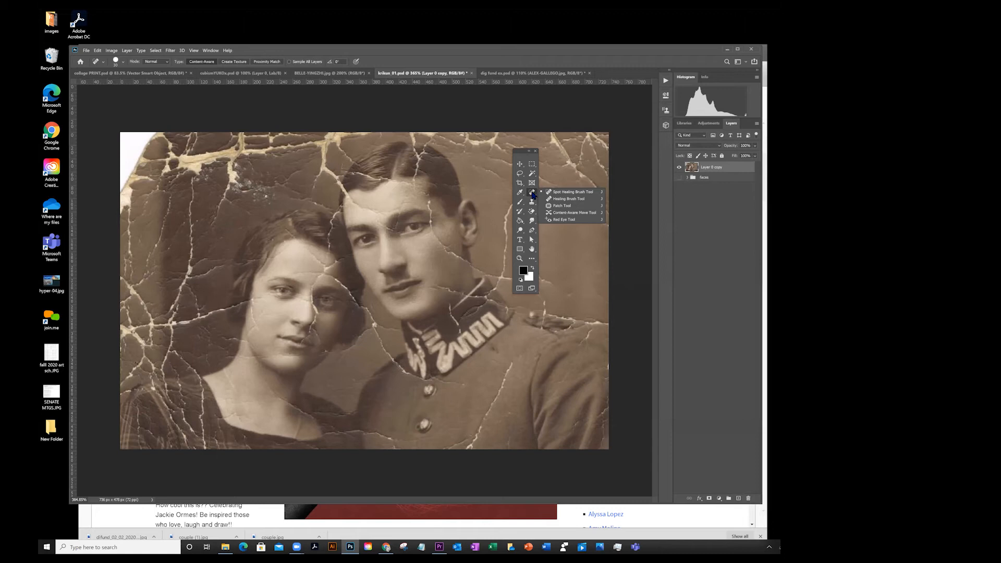
pyautogui.click(562, 192)
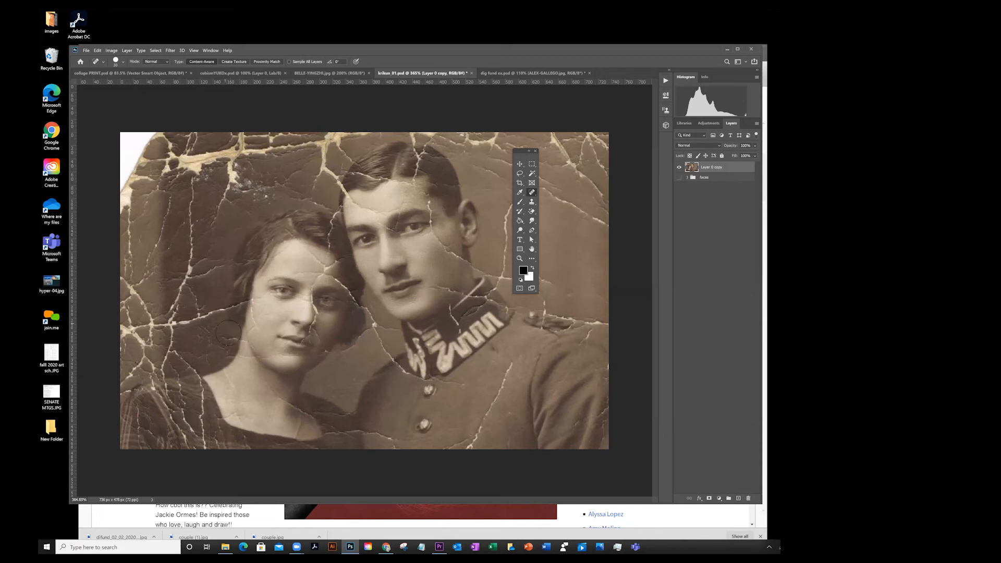
pyautogui.moveTo(520, 156); pyautogui.dragTo(584, 177)
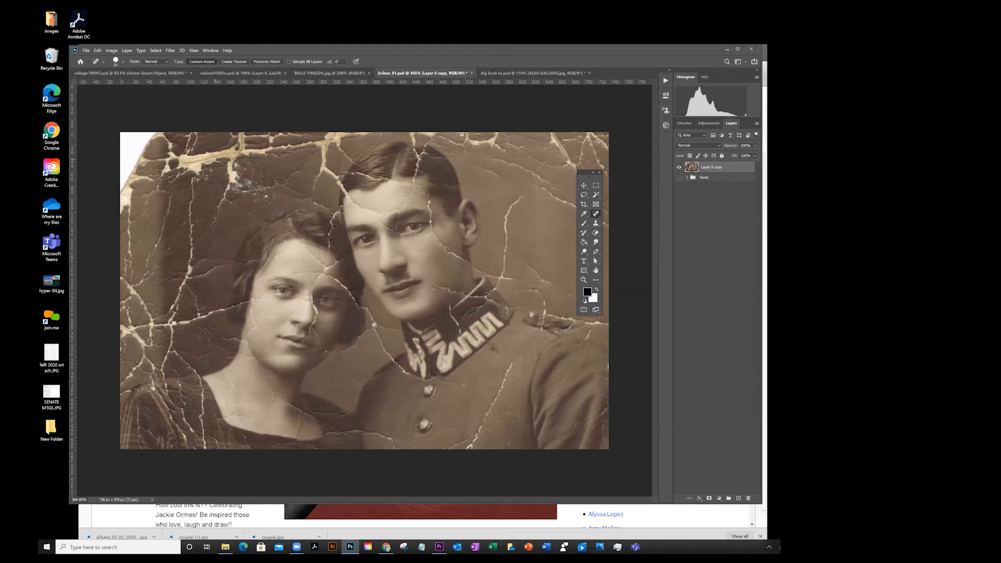
# Step: Examine the long diagonal crack on the man's uniform below the collar at close range
pyautogui.click(230, 171)
pyautogui.click(319, 313)
pyautogui.press('z')
pyautogui.click(511, 373)
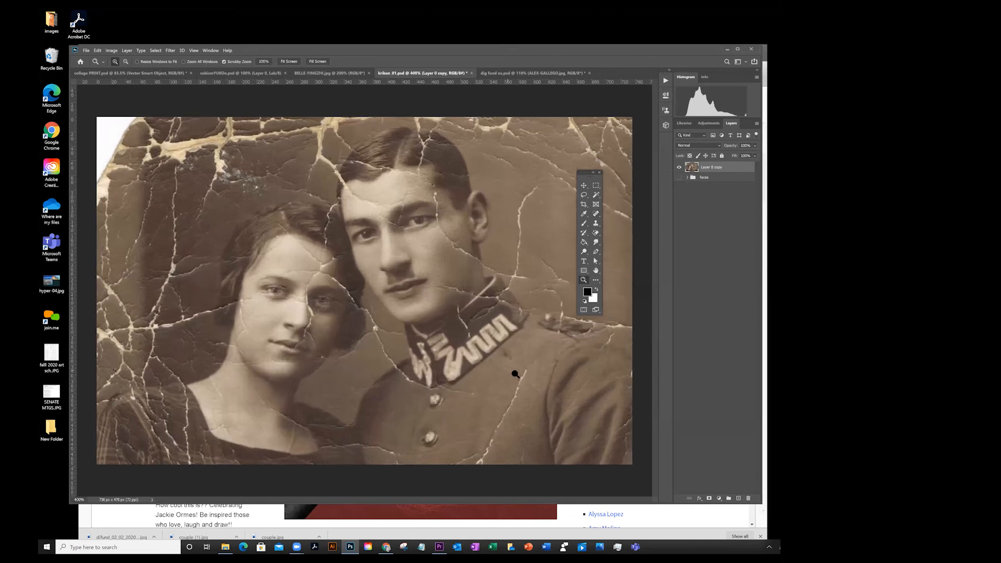
pyautogui.click(516, 414)
pyautogui.click(505, 417)
pyautogui.click(511, 406)
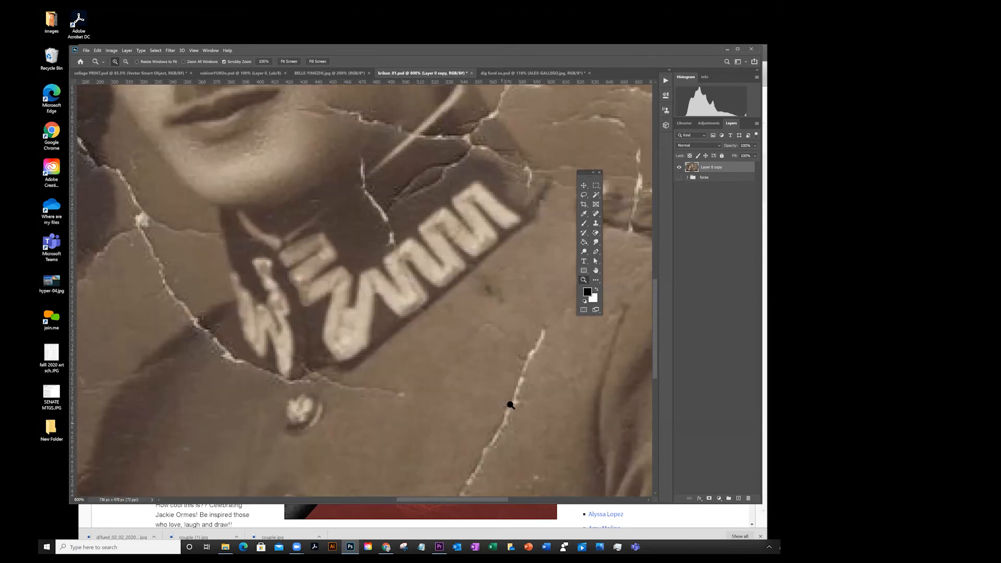
pyautogui.click(504, 352)
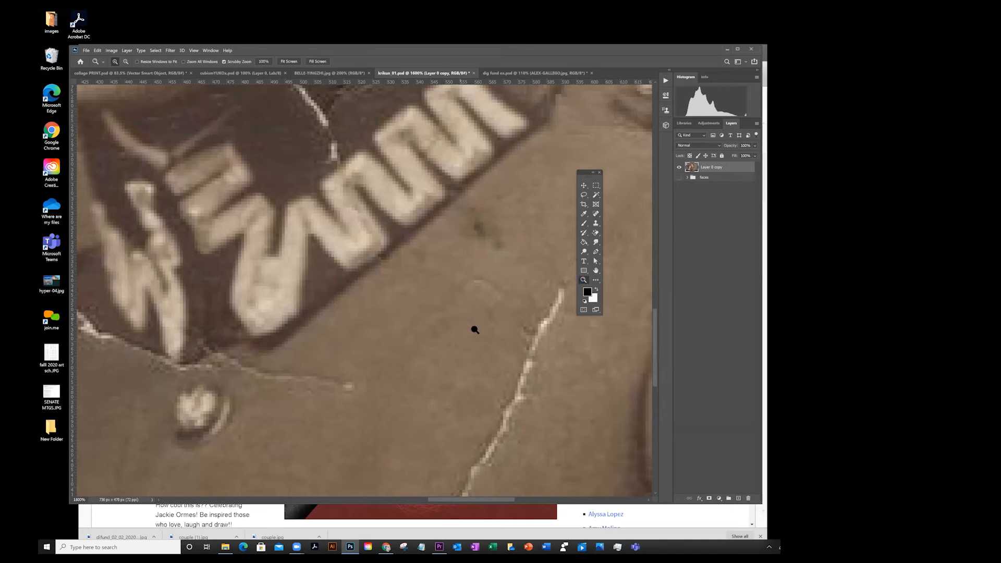
pyautogui.click(506, 347)
pyautogui.moveTo(506, 347); pyautogui.dragTo(384, 208)
pyautogui.moveTo(425, 159); pyautogui.dragTo(460, 245)
pyautogui.moveTo(429, 312); pyautogui.dragTo(437, 260)
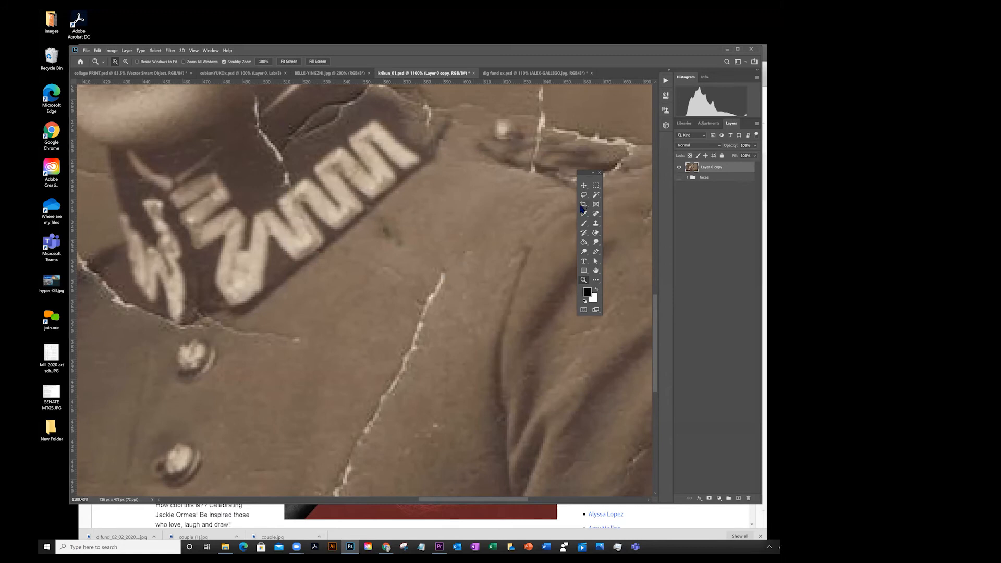
# Step: Heal the diagonal crack on the uniform down to the photo's bottom edge, plus the spots below the collar, using the Spot Healing Brush
pyautogui.click(596, 198)
pyautogui.rightClick(596, 197)
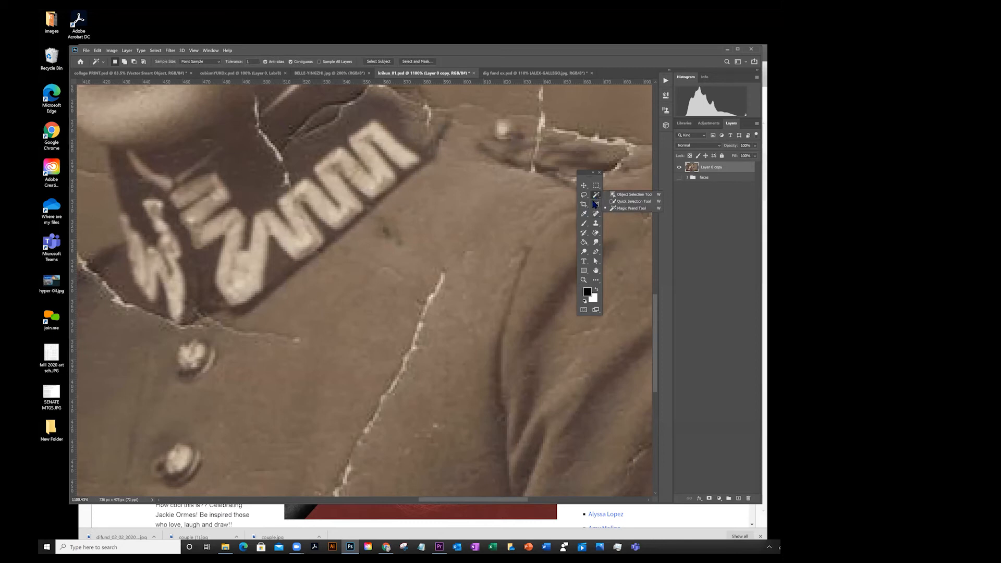
pyautogui.click(595, 215)
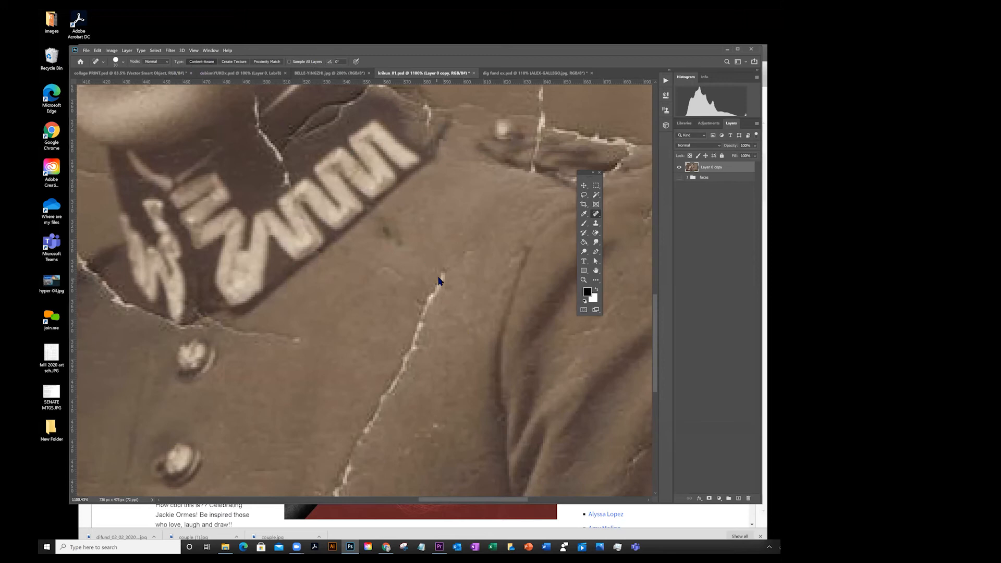
pyautogui.moveTo(444, 271)
pyautogui.mouseDown()
pyautogui.moveTo(425, 349)
pyautogui.moveTo(347, 471)
pyautogui.mouseUp()
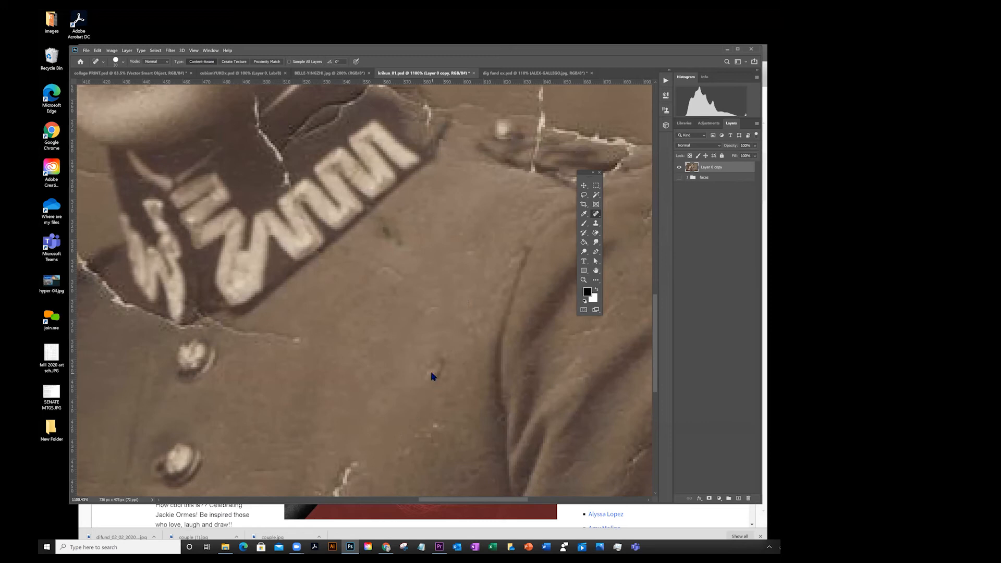
pyautogui.moveTo(439, 344)
pyautogui.mouseDown()
pyautogui.moveTo(425, 368)
pyautogui.moveTo(402, 355)
pyautogui.moveTo(446, 343)
pyautogui.moveTo(373, 376)
pyautogui.mouseUp()
pyautogui.moveTo(394, 344); pyautogui.dragTo(395, 233)
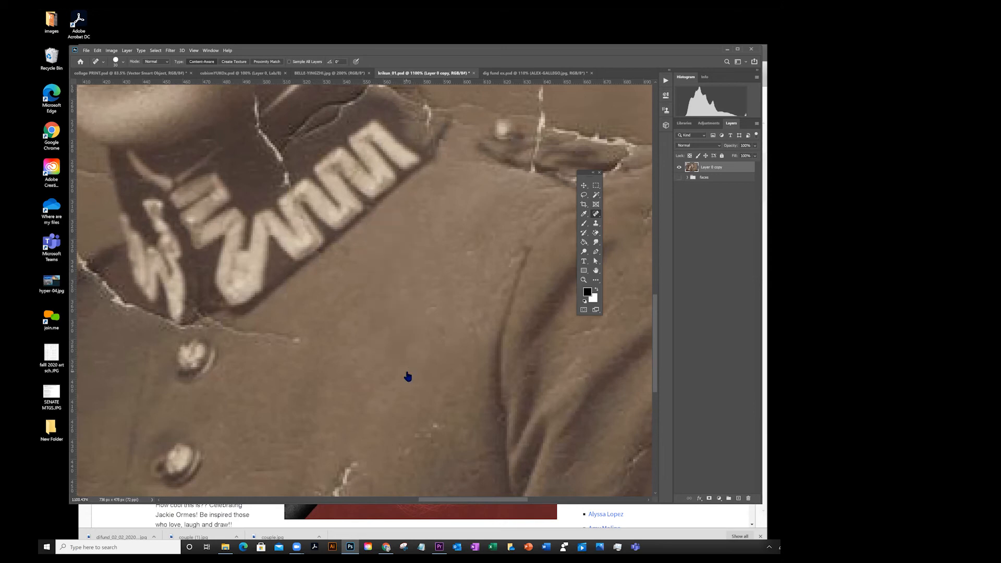
pyautogui.moveTo(400, 390); pyautogui.dragTo(411, 264)
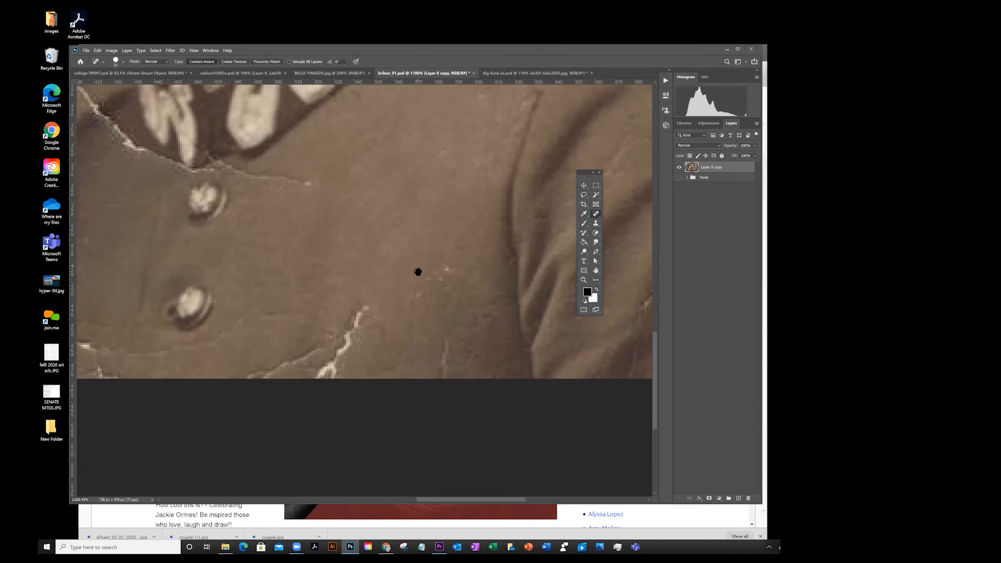
pyautogui.moveTo(381, 301)
pyautogui.mouseDown()
pyautogui.moveTo(419, 216)
pyautogui.moveTo(368, 349)
pyautogui.moveTo(415, 272)
pyautogui.moveTo(364, 312)
pyautogui.moveTo(273, 340)
pyautogui.mouseUp()
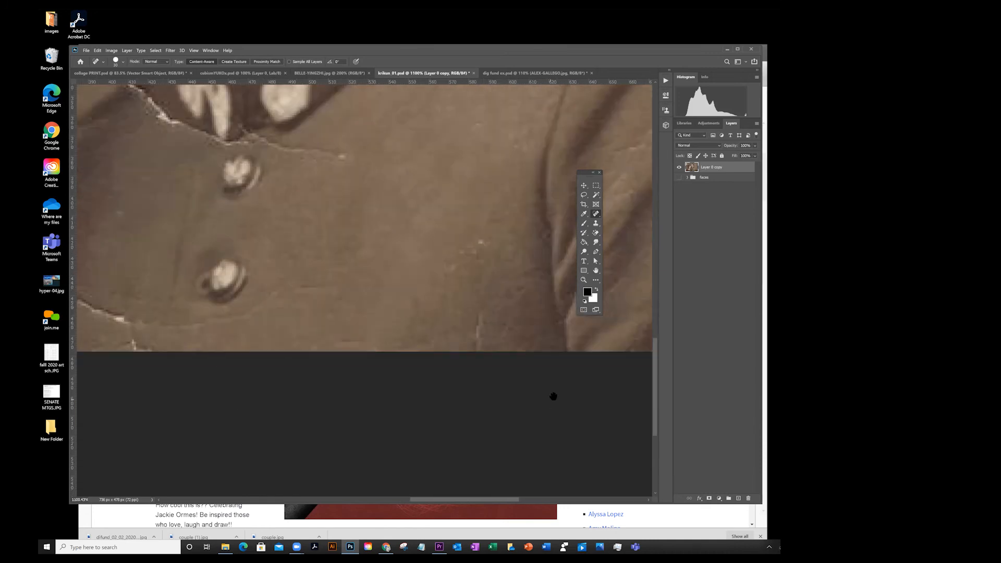
# Step: Undo the long healing stroke beside the sleeve, and heal the light specks and short vertical crack there with separate strokes
pyautogui.moveTo(476, 199)
pyautogui.mouseDown()
pyautogui.moveTo(466, 244)
pyautogui.moveTo(472, 324)
pyautogui.moveTo(494, 357)
pyautogui.mouseUp()
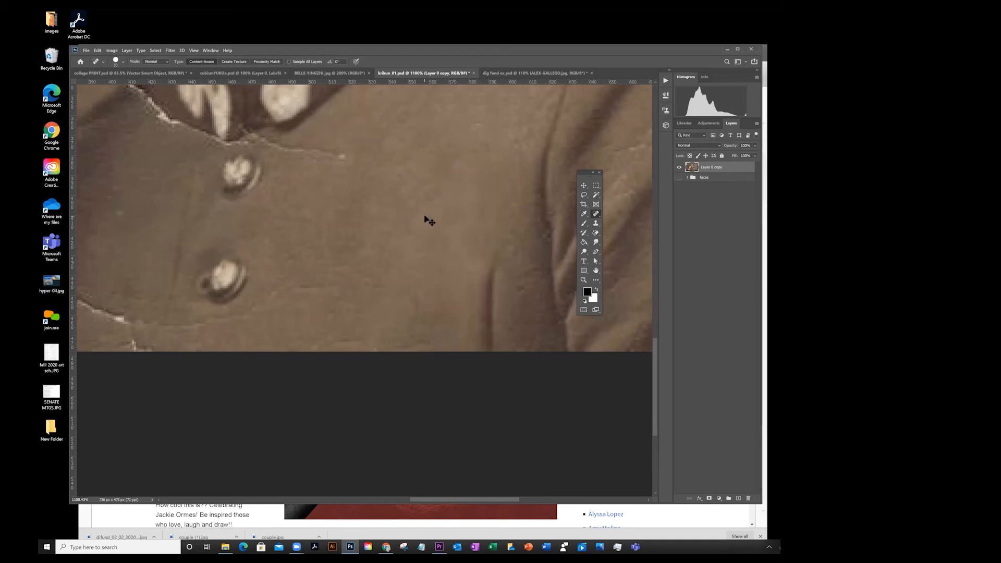
pyautogui.hotkey('ctrl', 'z')
pyautogui.moveTo(497, 241); pyautogui.dragTo(440, 253)
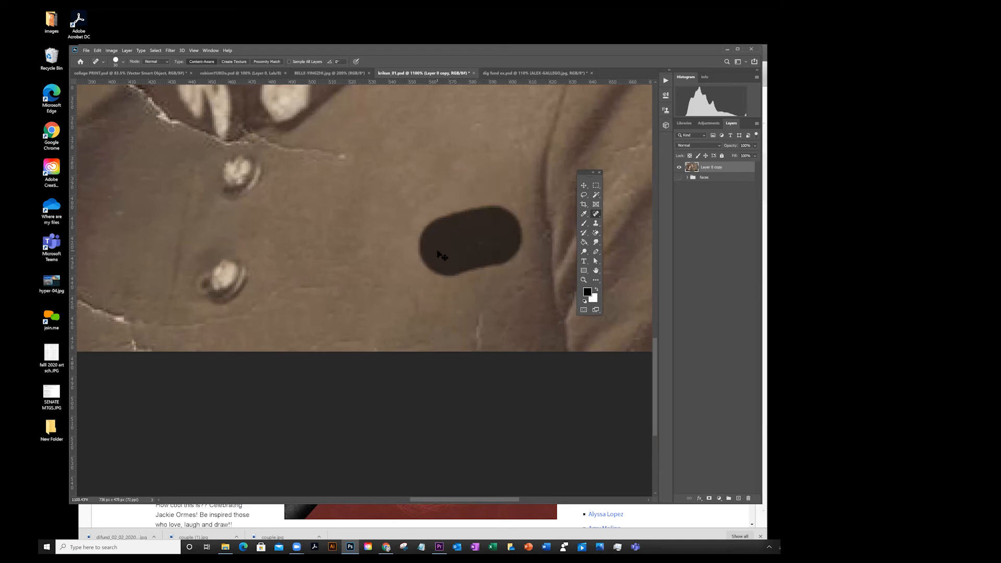
pyautogui.click(474, 327)
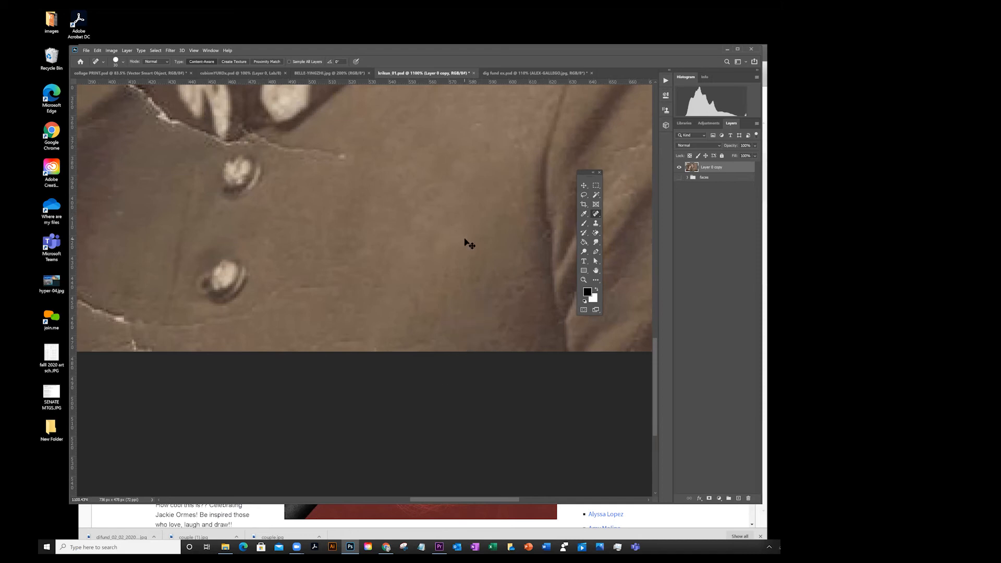
pyautogui.moveTo(377, 332)
pyautogui.mouseDown()
pyautogui.moveTo(335, 373)
pyautogui.moveTo(308, 467)
pyautogui.mouseUp()
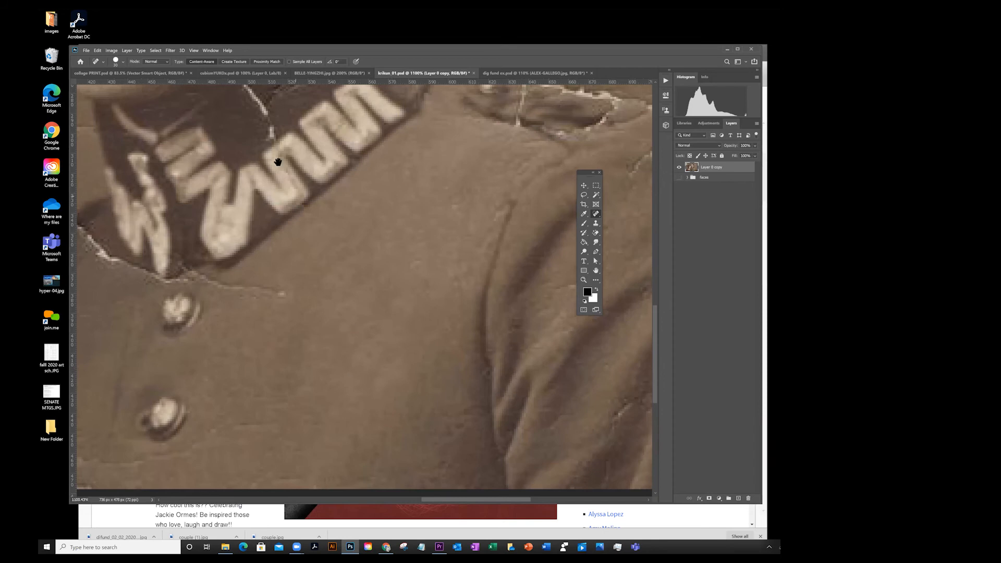
# Step: Heal the blemishes on the uniform's chest, and use a smaller brush on the fine crack between the collar and the upper button
pyautogui.moveTo(335, 358)
pyautogui.mouseDown()
pyautogui.moveTo(364, 225)
pyautogui.moveTo(314, 278)
pyautogui.moveTo(304, 345)
pyautogui.moveTo(348, 392)
pyautogui.moveTo(390, 383)
pyautogui.moveTo(404, 301)
pyautogui.moveTo(439, 337)
pyautogui.moveTo(448, 313)
pyautogui.moveTo(391, 354)
pyautogui.moveTo(311, 361)
pyautogui.mouseUp()
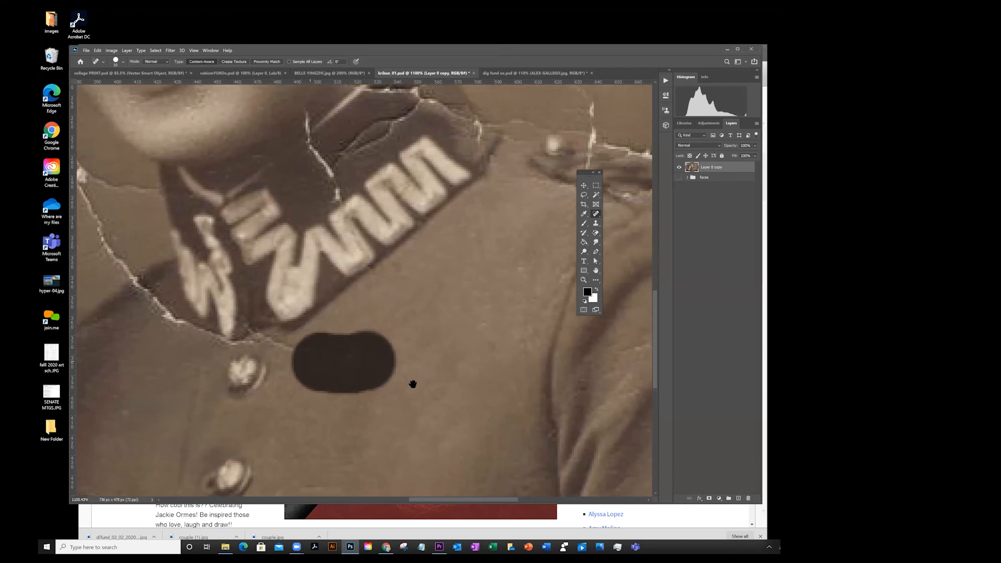
pyautogui.moveTo(405, 367); pyautogui.dragTo(395, 322)
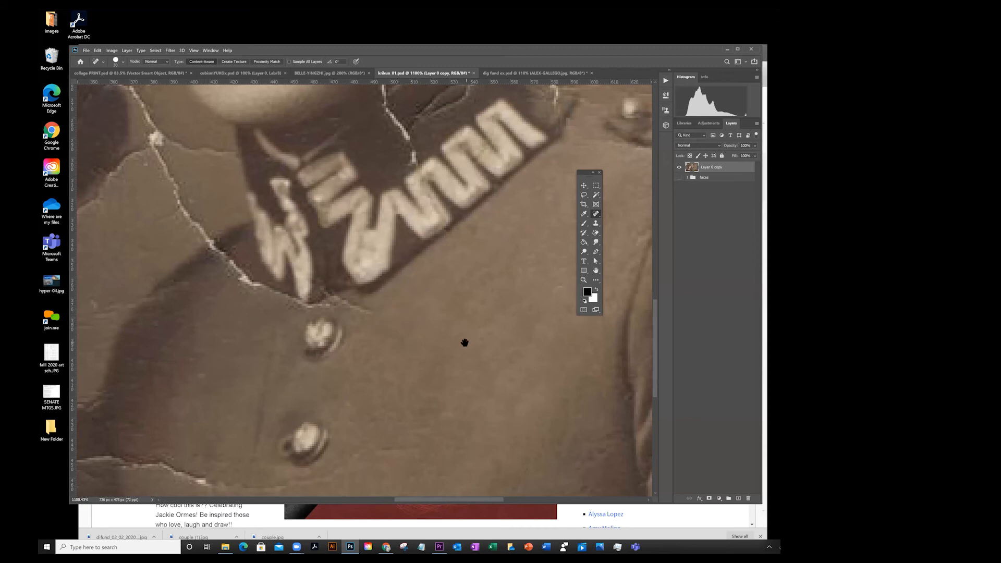
pyautogui.press('[')
pyautogui.press('[')
pyautogui.press(']')
pyautogui.moveTo(387, 316); pyautogui.dragTo(334, 307)
pyautogui.click(370, 311)
pyautogui.click(363, 309)
pyautogui.click(356, 312)
pyautogui.click(347, 304)
# Step: Heal the section of the light crack crossing the man's shoulder beside the collar with short Spot Healing Brush dabs
pyautogui.moveTo(243, 334); pyautogui.dragTo(368, 457)
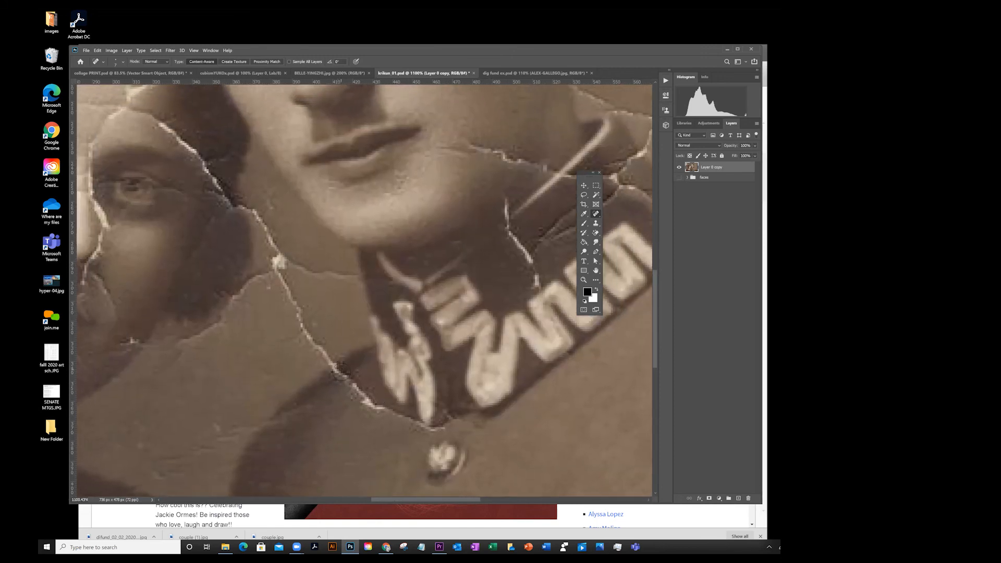
pyautogui.click(337, 369)
pyautogui.click(338, 369)
pyautogui.click(349, 383)
pyautogui.click(357, 393)
pyautogui.click(367, 402)
# Step: Fit the whole photo on screen, move the floating toolbar beside the man's ear, and select the Spot Healing Brush Tool
pyautogui.click(195, 51)
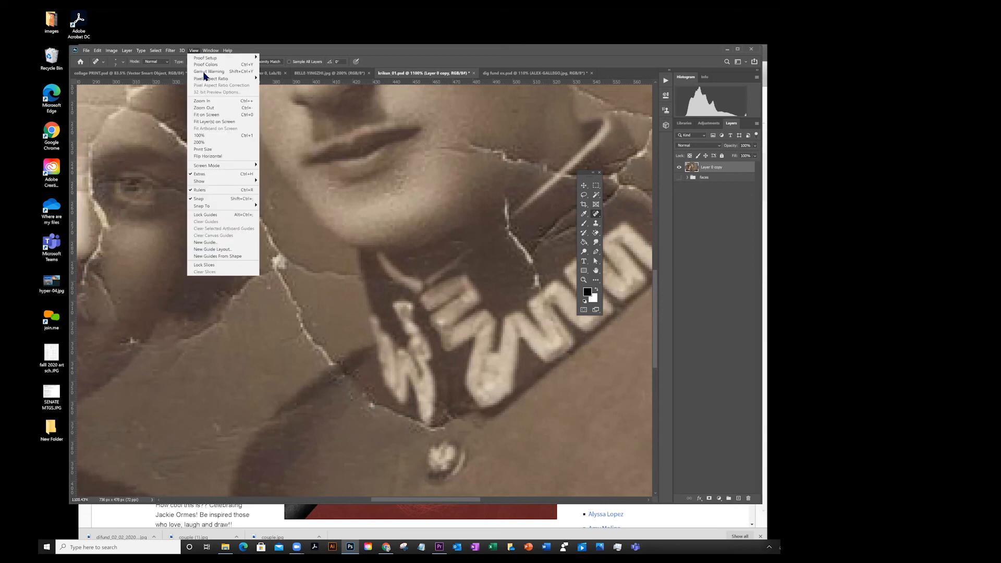
pyautogui.click(211, 115)
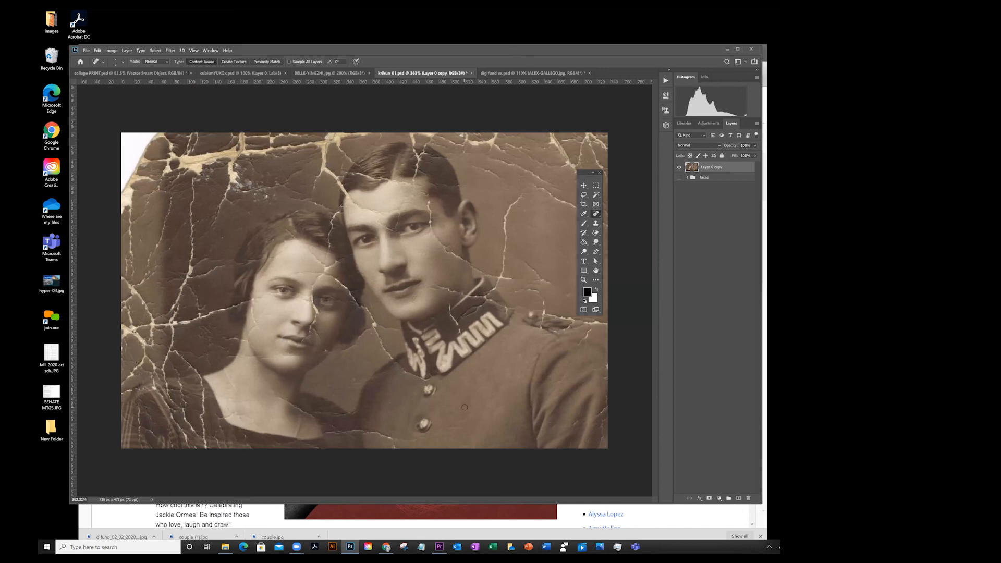
pyautogui.moveTo(587, 175); pyautogui.dragTo(503, 161)
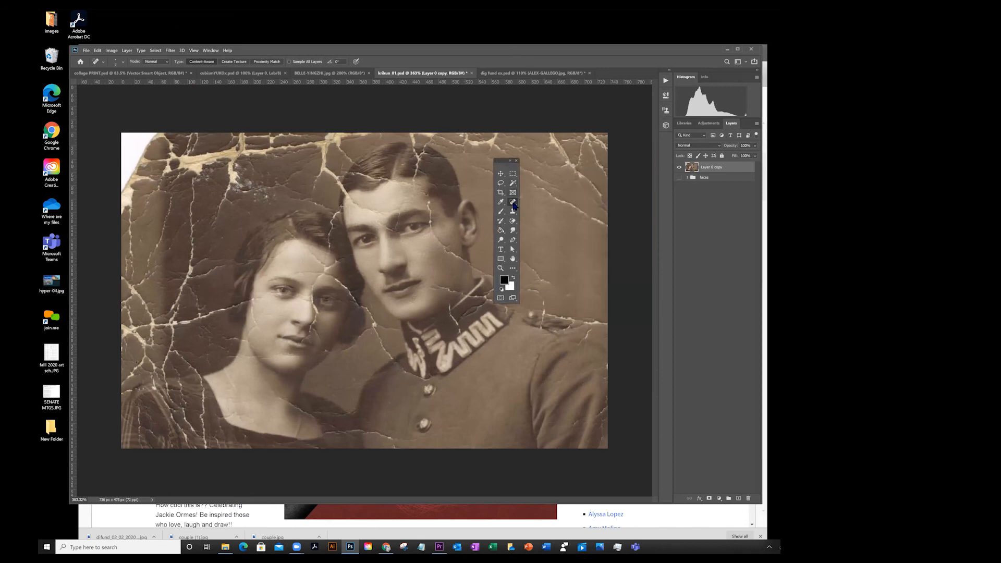
pyautogui.rightClick(513, 204)
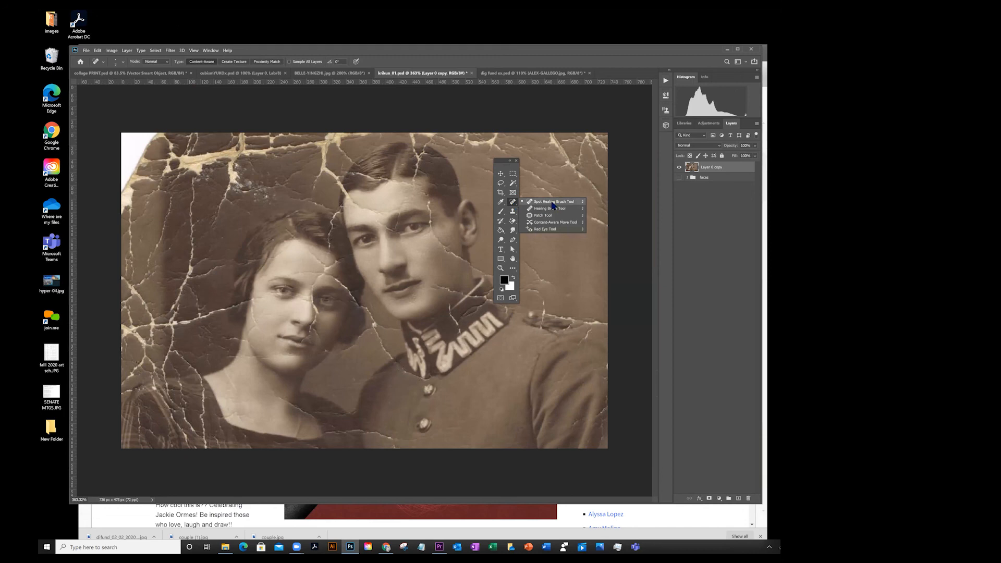
pyautogui.click(553, 203)
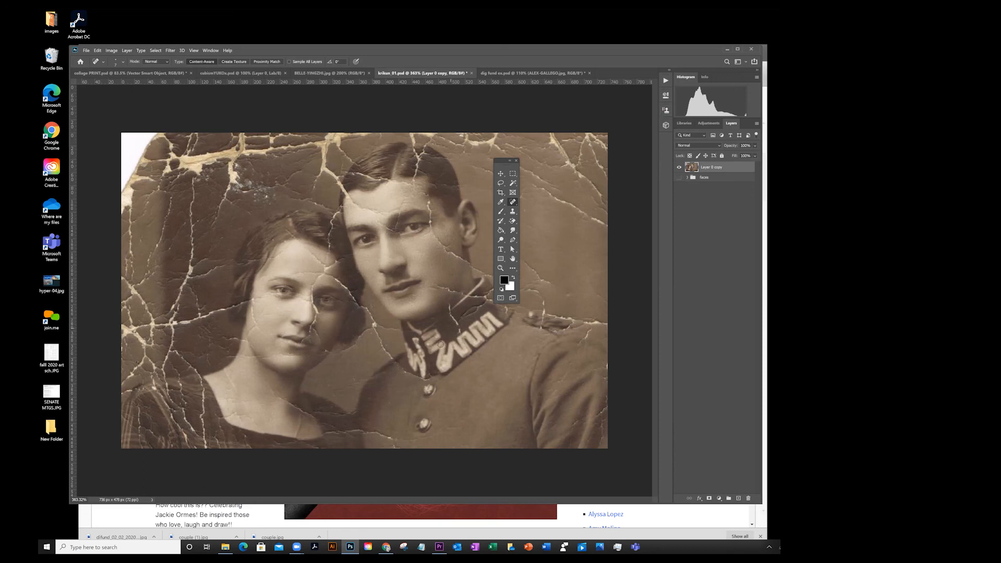
# Step: Examine the full tool list in the Customize Toolbar dialog down to the Zoom Tool, and cancel the dialog
pyautogui.rightClick(512, 202)
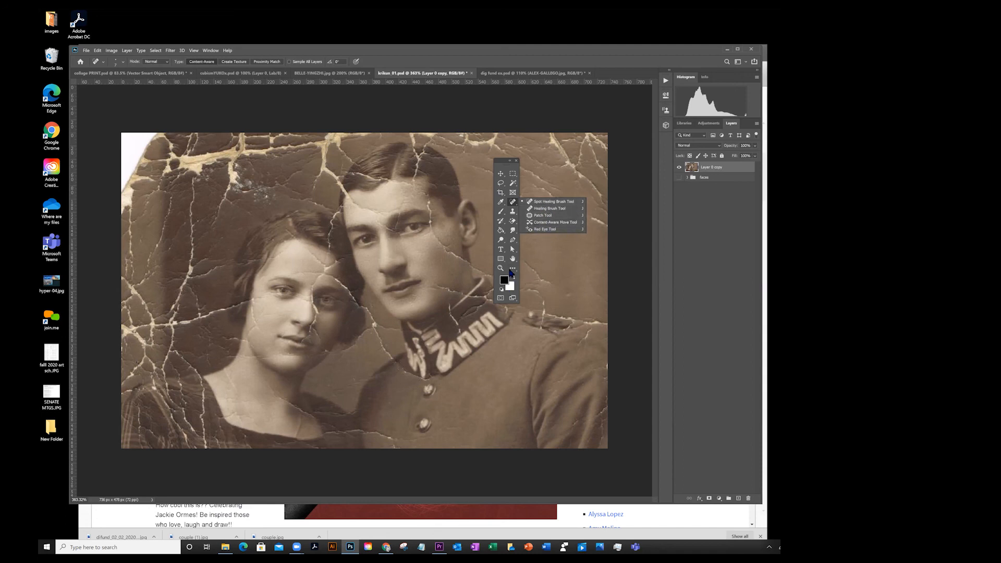
pyautogui.click(513, 269)
pyautogui.click(513, 269)
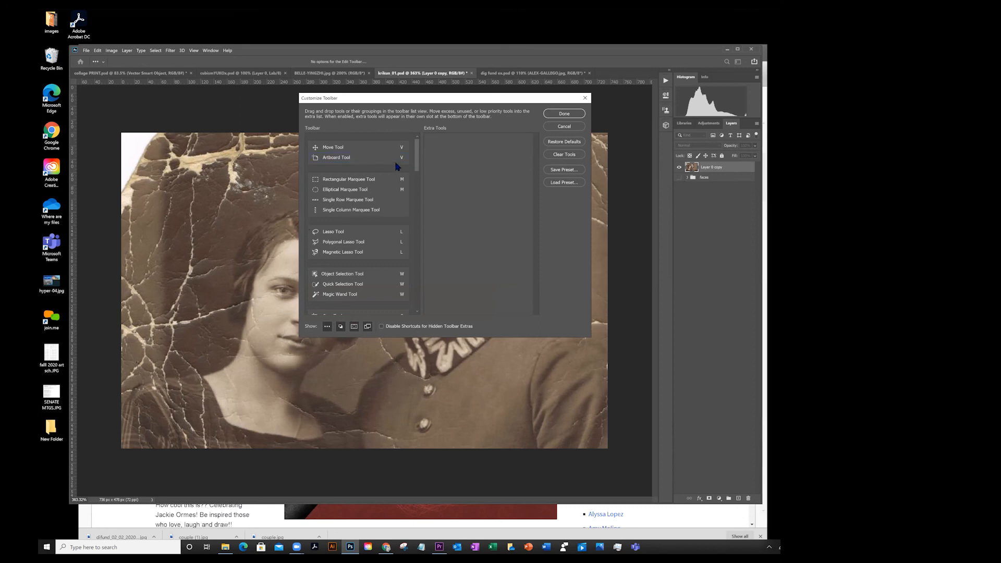
pyautogui.moveTo(416, 160); pyautogui.dragTo(486, 290)
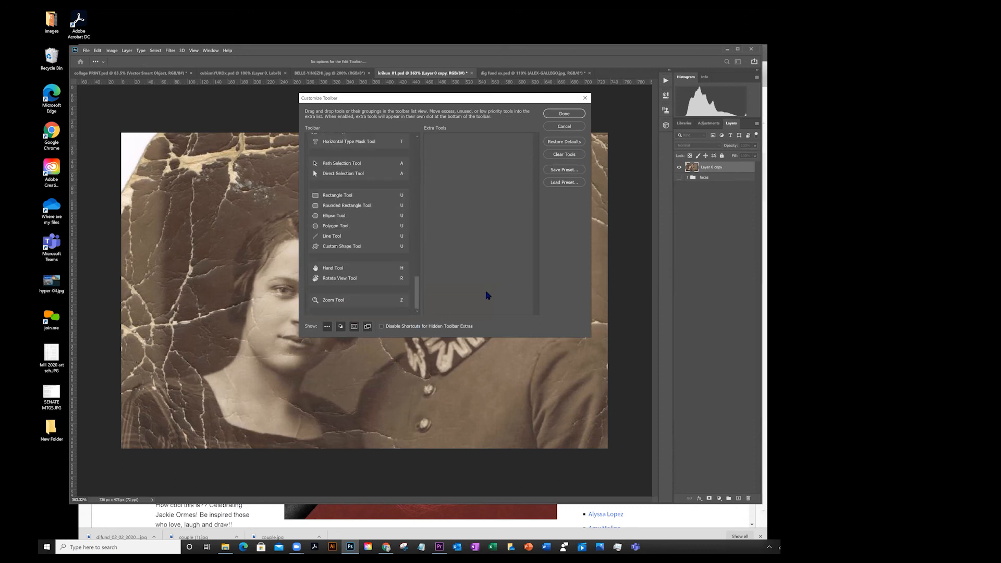
pyautogui.click(565, 126)
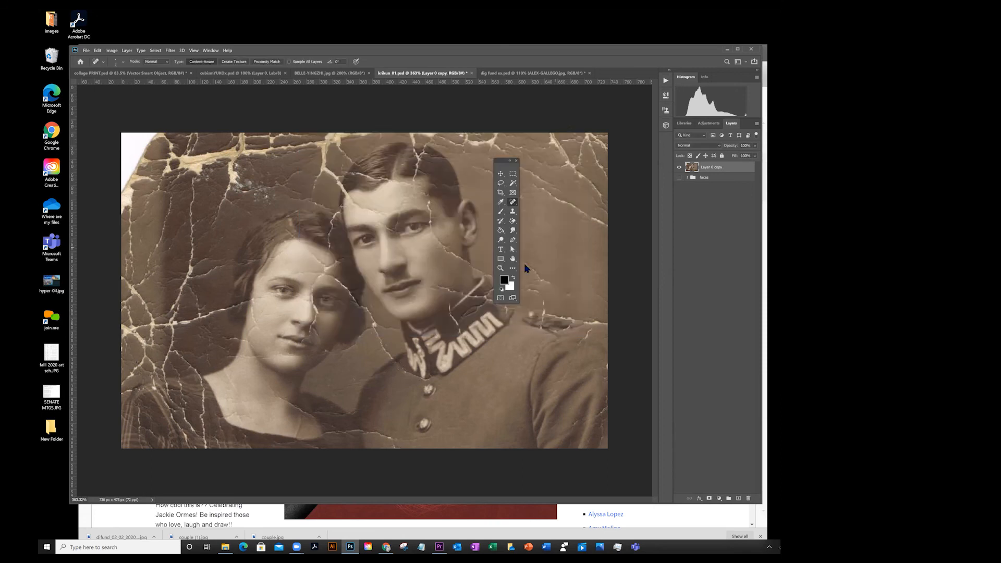